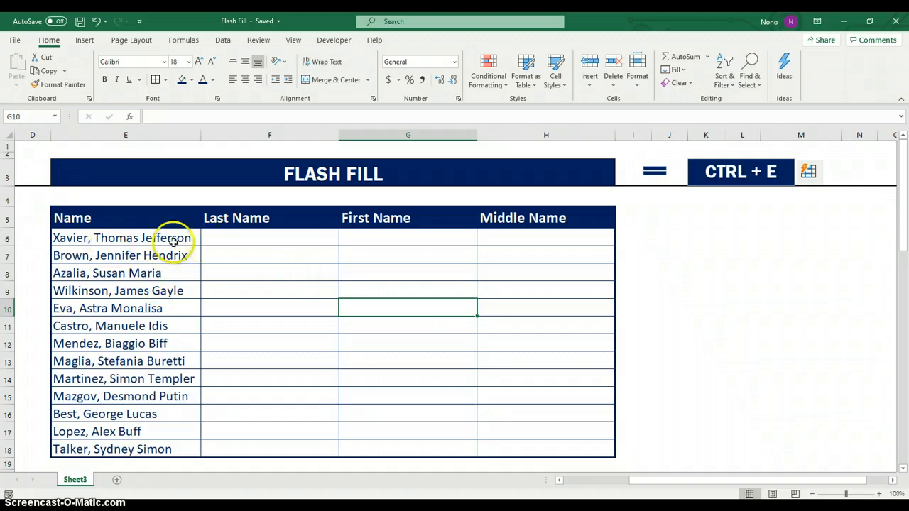
{"action": "scroll", "coordinate": [319, 296], "scroll_direction": "down", "scroll_amount": 2}
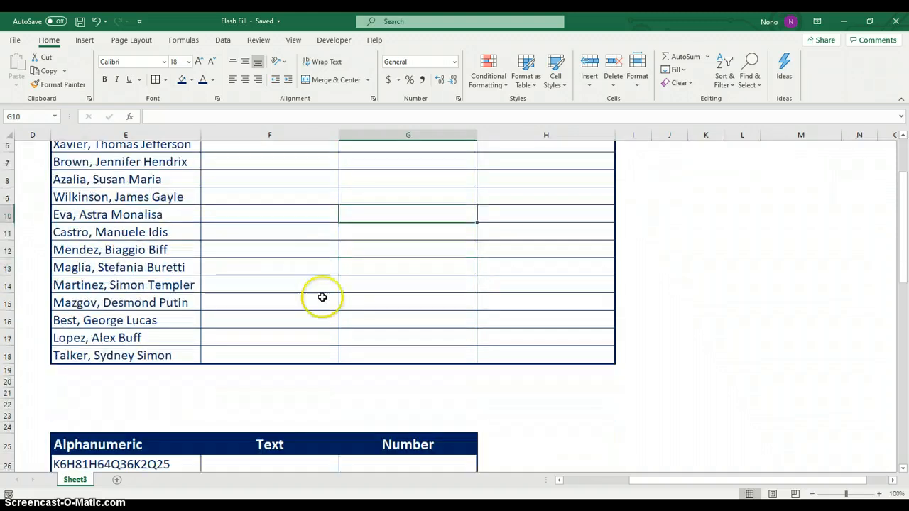
{"action": "scroll", "coordinate": [321, 299], "scroll_direction": "up", "scroll_amount": 2}
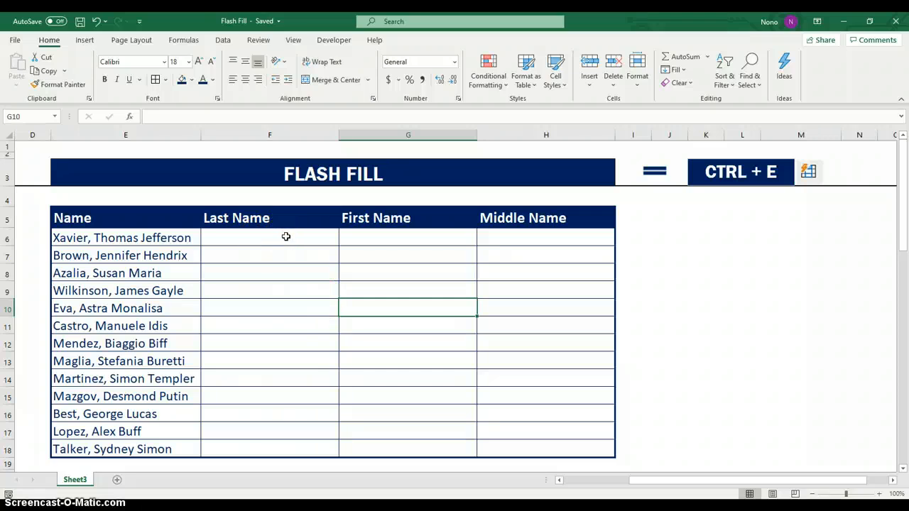
Enter the formula =LEFT(E6,5) in cell F6 to extract the last name
{"action": "scroll", "coordinate": [177, 237], "scroll_direction": "down", "scroll_amount": 1}
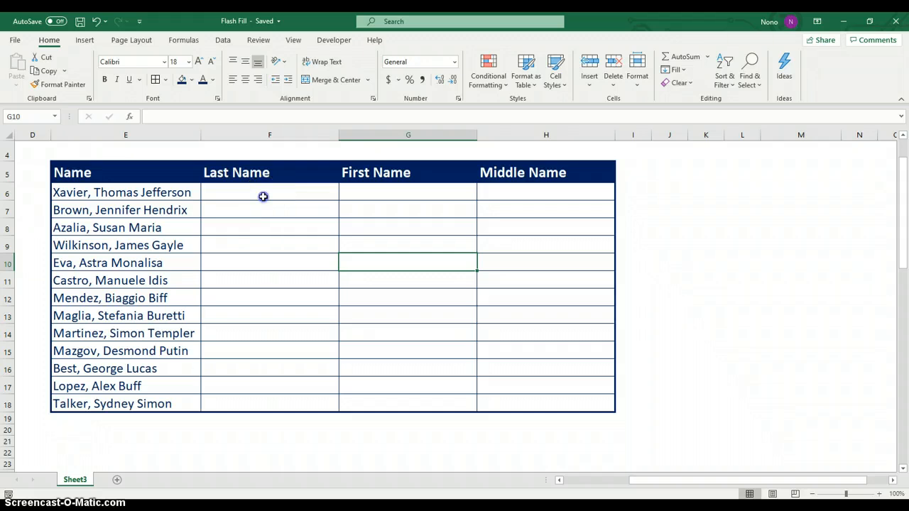
{"action": "left_click", "coordinate": [265, 197]}
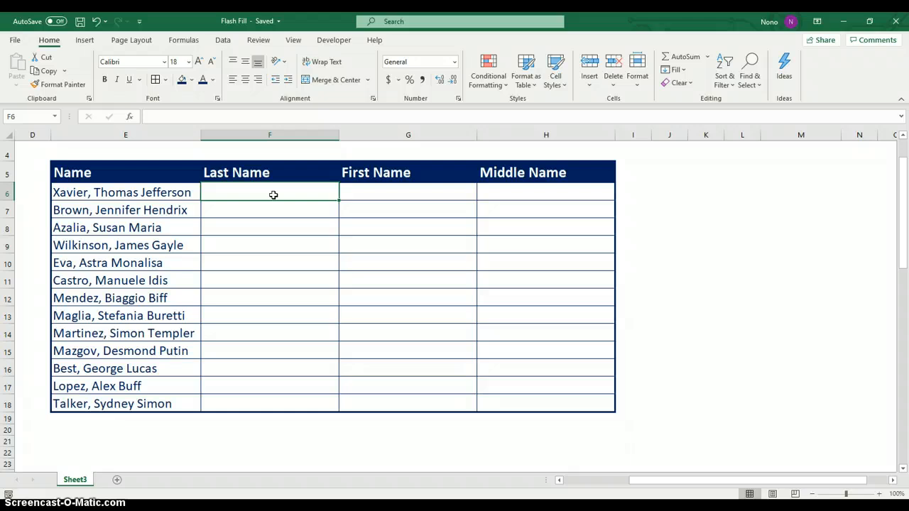
{"action": "type", "text": "="}
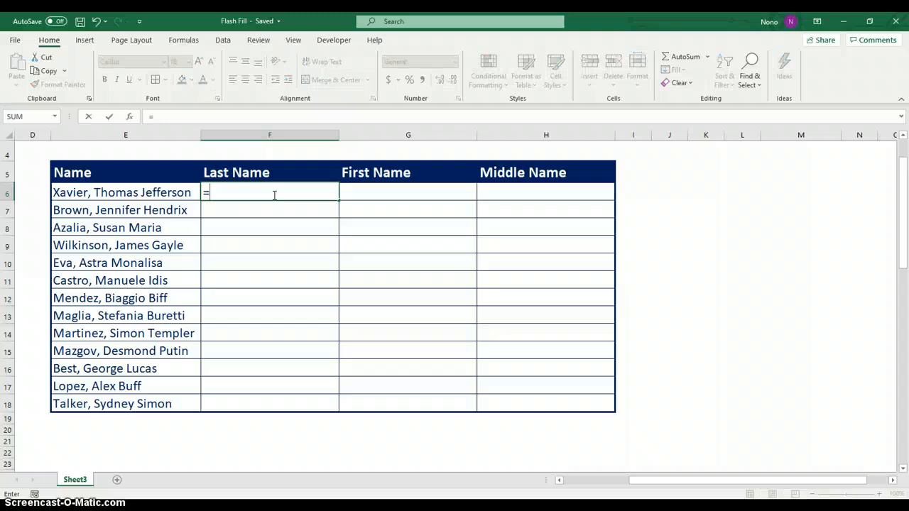
{"action": "type", "text": "left"}
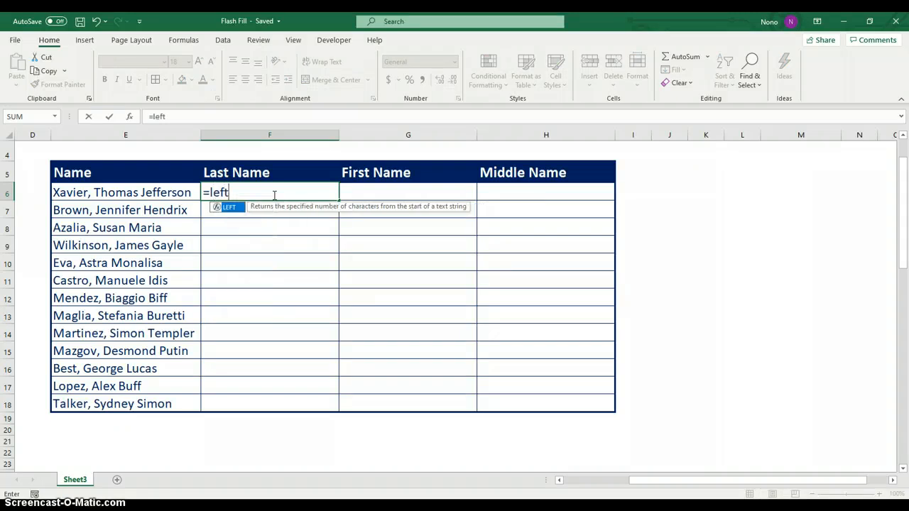
{"action": "key", "text": "Tab"}
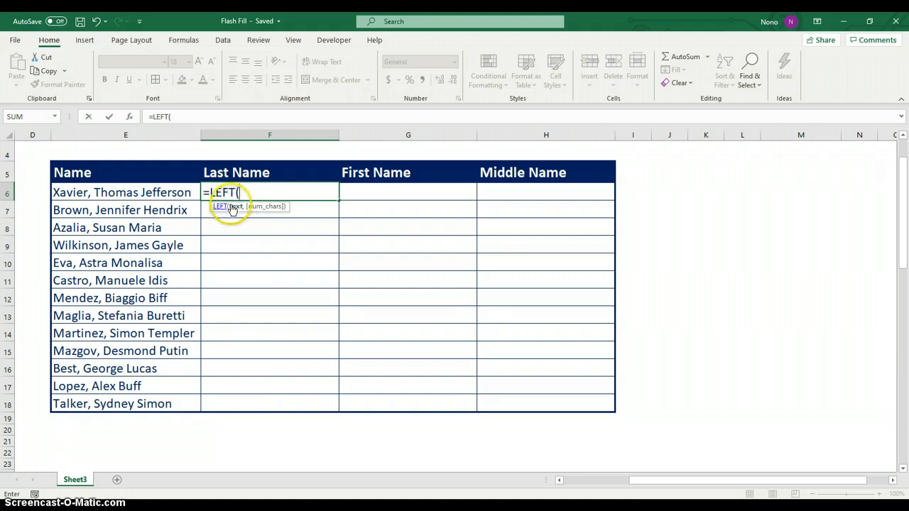
{"action": "left_click", "coordinate": [75, 191]}
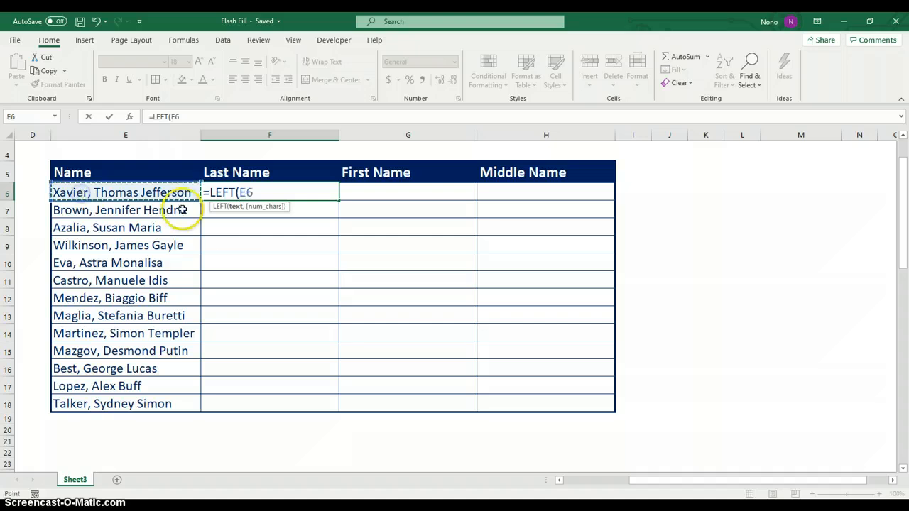
{"action": "type", "text": ",5"}
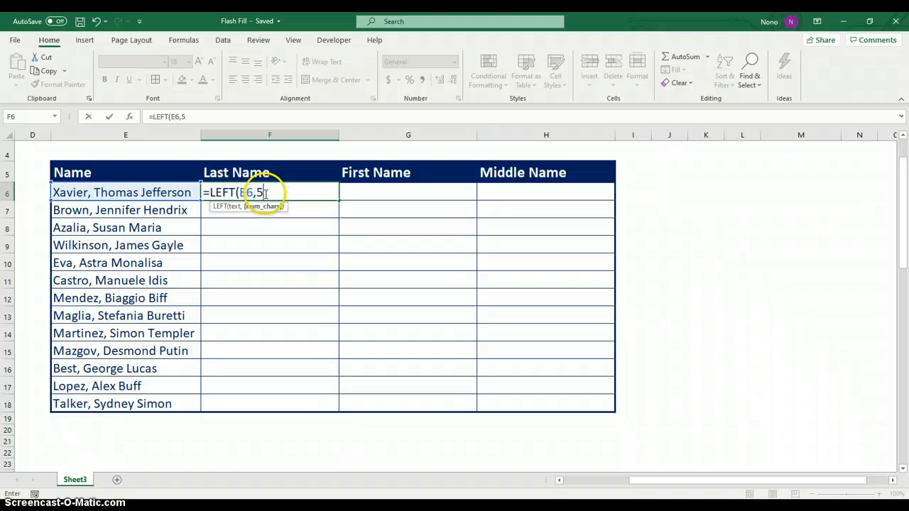
{"action": "type", "text": ")"}
{"action": "key", "text": "Return"}
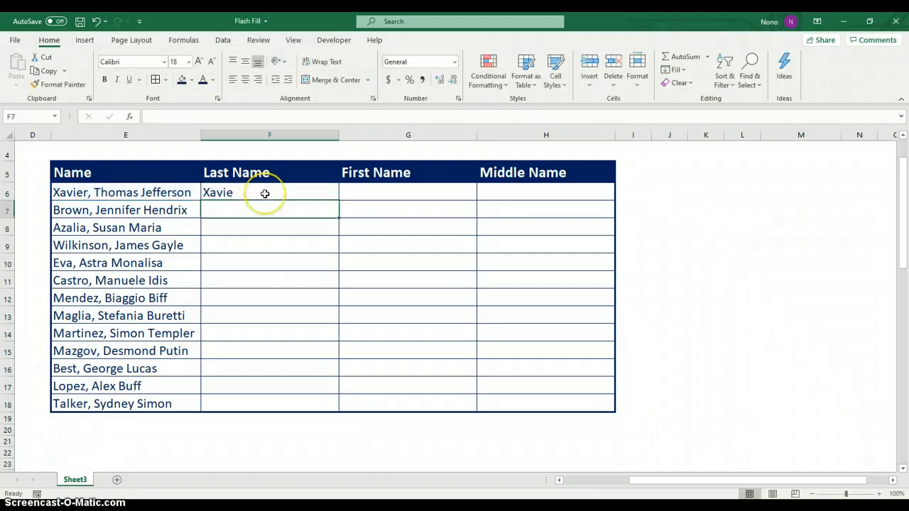
Change the number of characters in the F6 formula to 6, making it =LEFT(E6,6)
{"action": "left_click", "coordinate": [264, 194]}
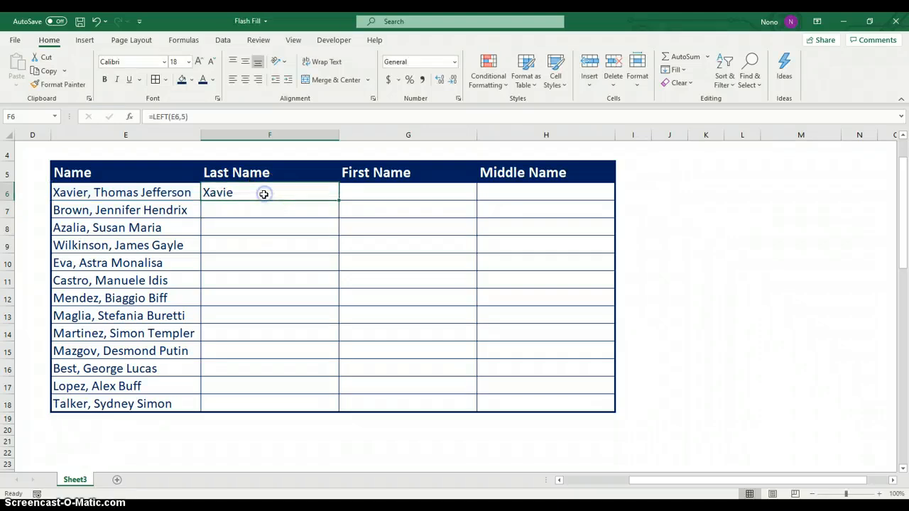
{"action": "double_click", "coordinate": [264, 194]}
{"action": "left_click", "coordinate": [264, 194]}
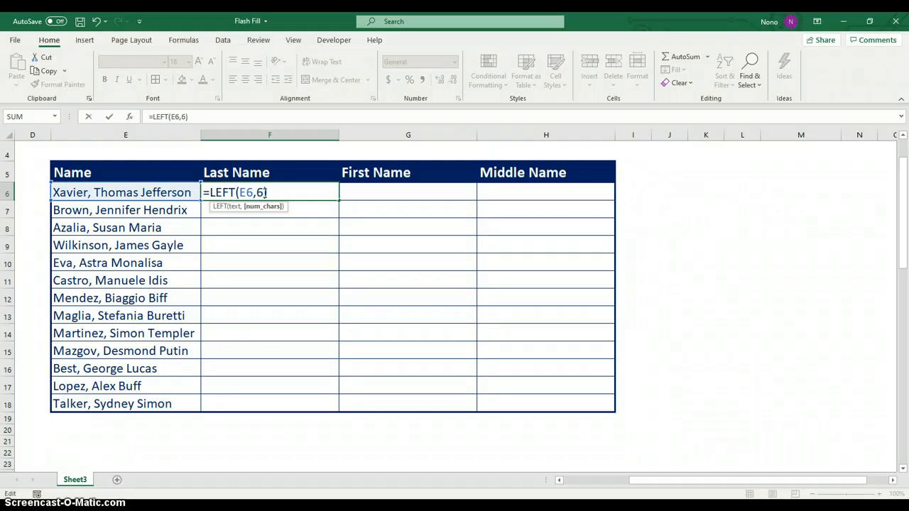
{"action": "type", "text": "6"}
{"action": "key", "text": "Return"}
Fill the F6 formula down to F7 and undo the fill
{"action": "left_click", "coordinate": [263, 193]}
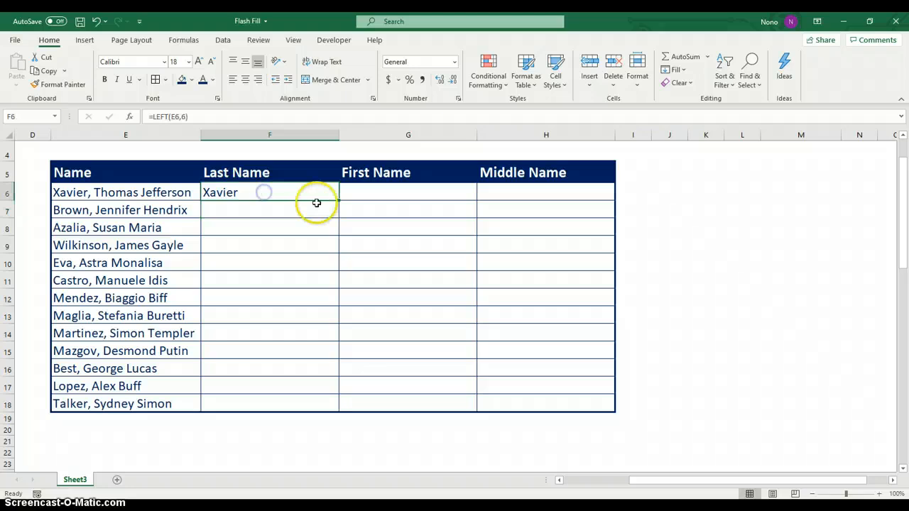
{"action": "left_click_drag", "start_coordinate": [339, 202], "coordinate": [337, 214]}
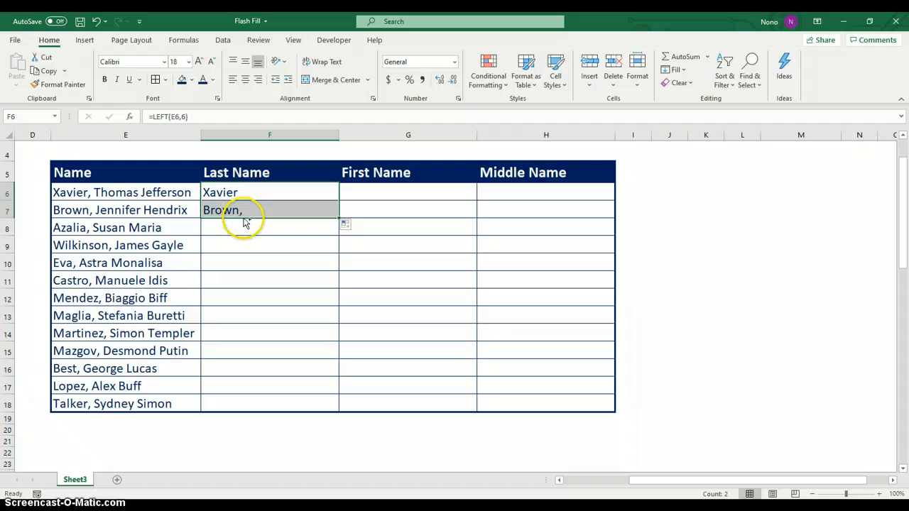
{"action": "key", "text": "ctrl+z"}
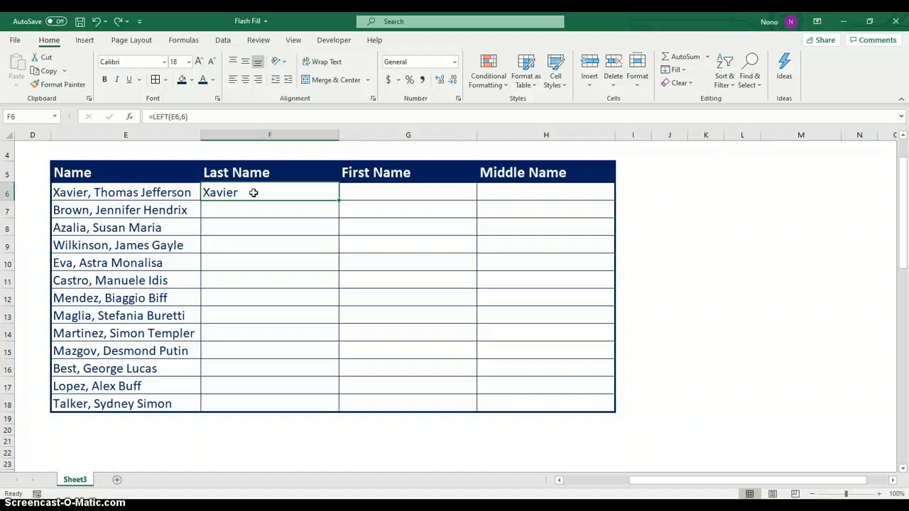
Replace the fixed character count in F6 with a comma search, making the formula =LEFT(E6,SEARCH(",",E6)-1)
{"action": "double_click", "coordinate": [254, 193]}
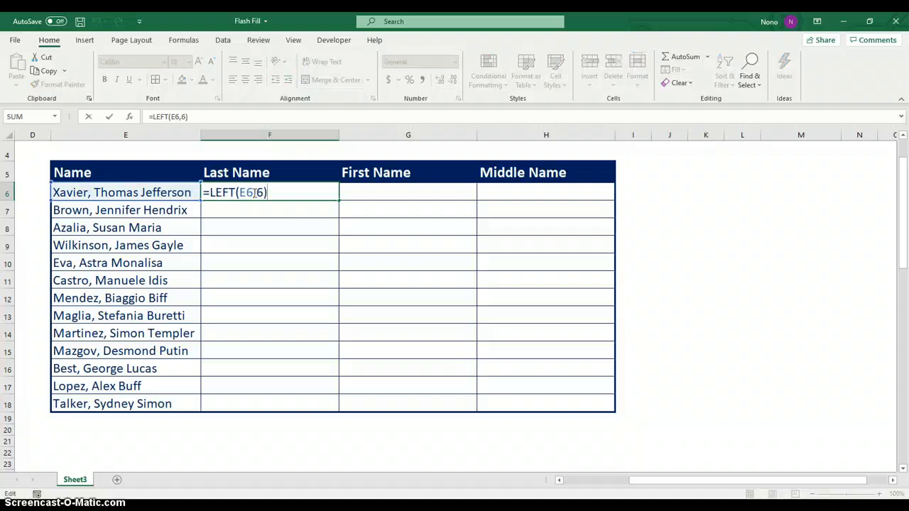
{"action": "key", "text": "BackSpace"}
{"action": "key", "text": "BackSpace"}
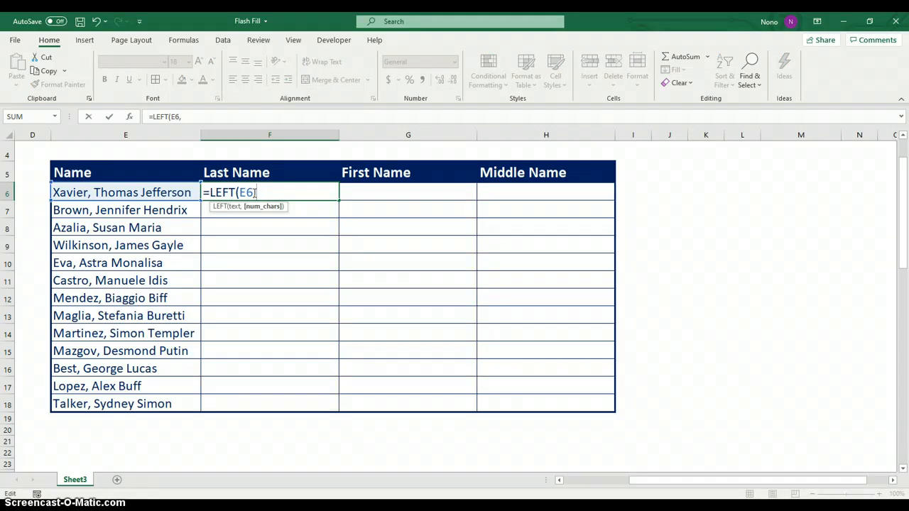
{"action": "type", "text": "search"}
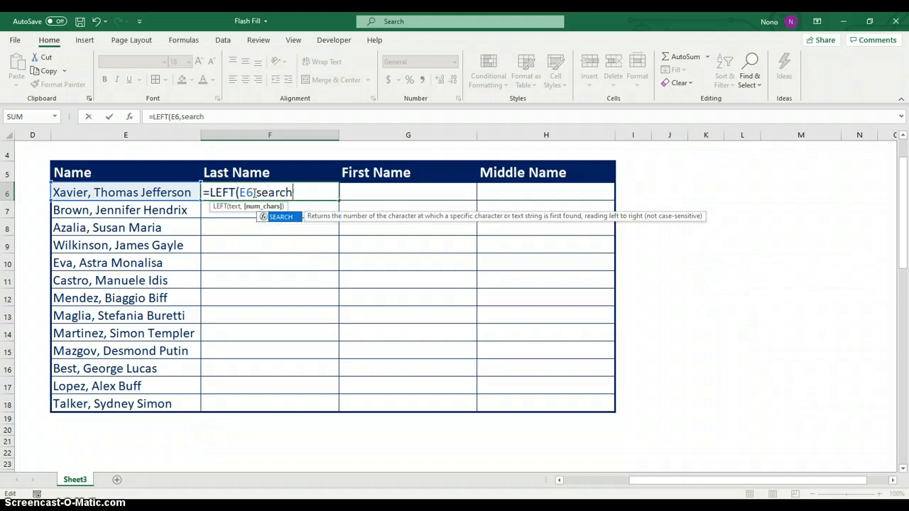
{"action": "key", "text": "Tab"}
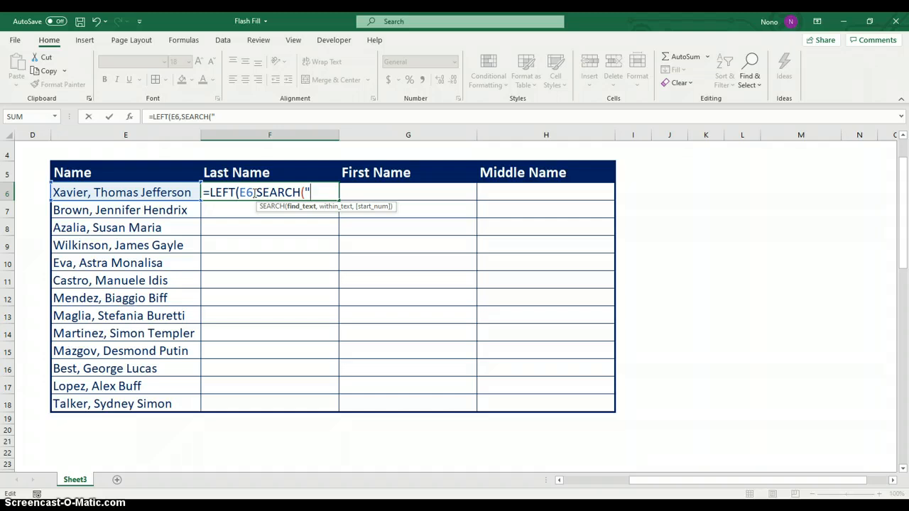
{"action": "type", "text": "\",\","}
{"action": "left_click", "coordinate": [153, 192]}
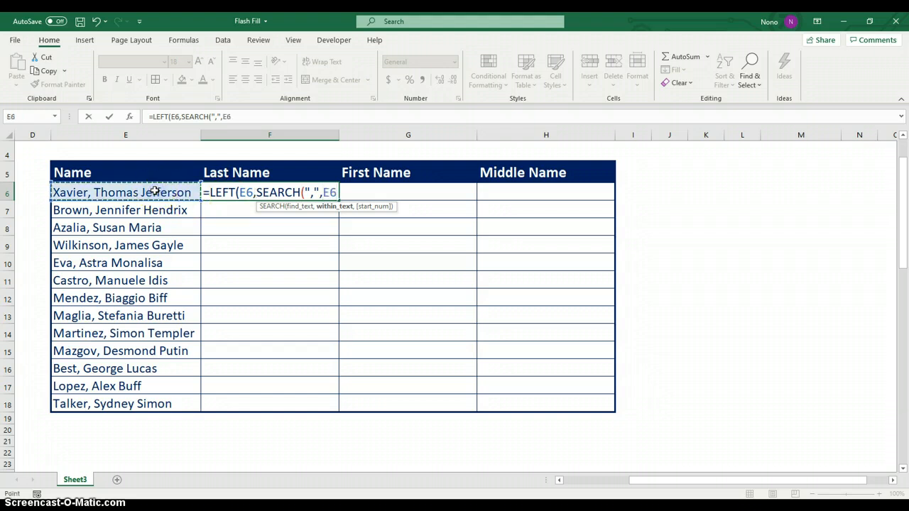
{"action": "type", "text": ")"}
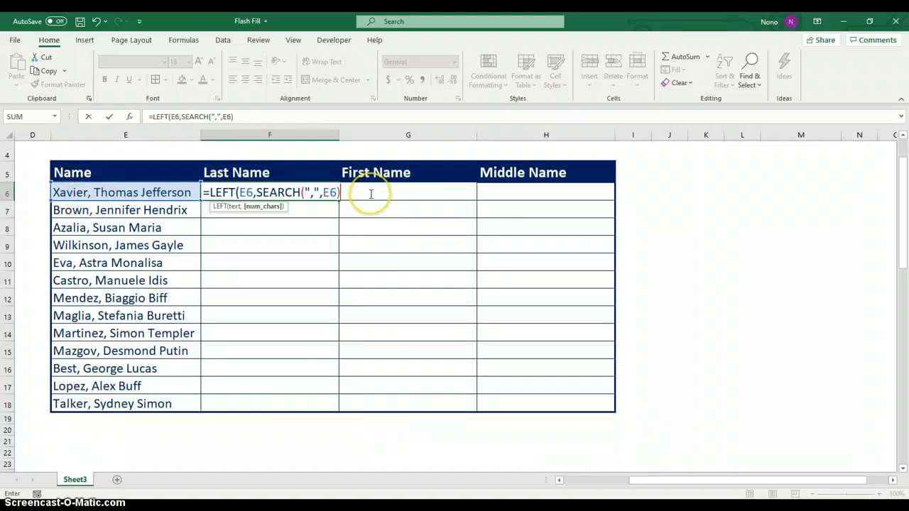
{"action": "type", "text": "-1)"}
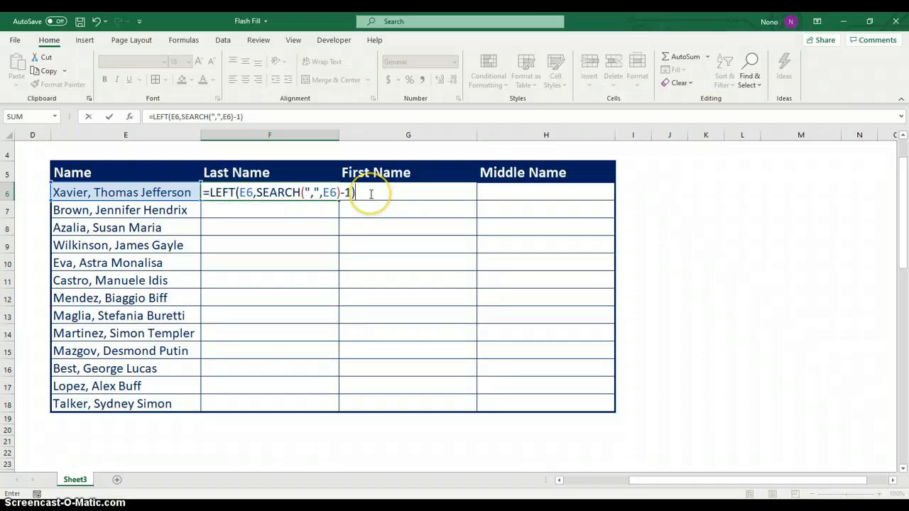
{"action": "key", "text": "Return"}
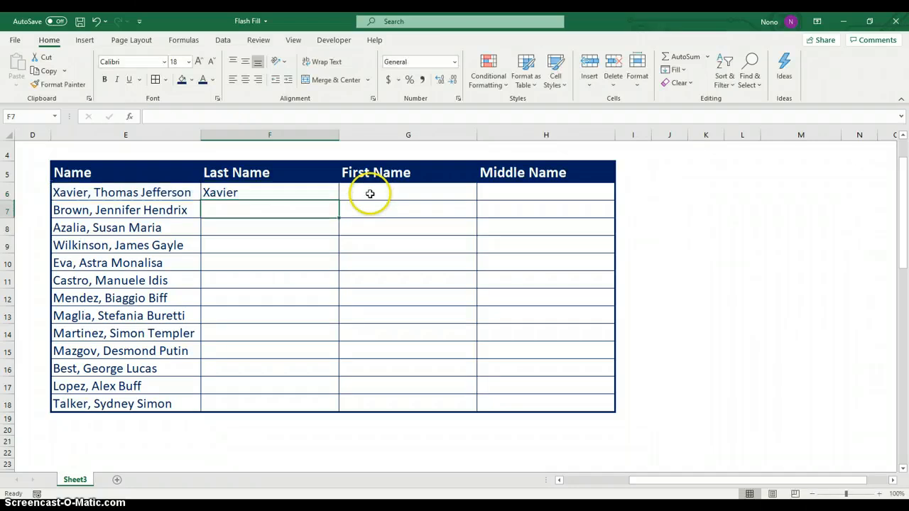
Fill the formula in F6 down the Last Name column through F18
{"action": "left_click", "coordinate": [326, 195]}
{"action": "double_click", "coordinate": [338, 199]}
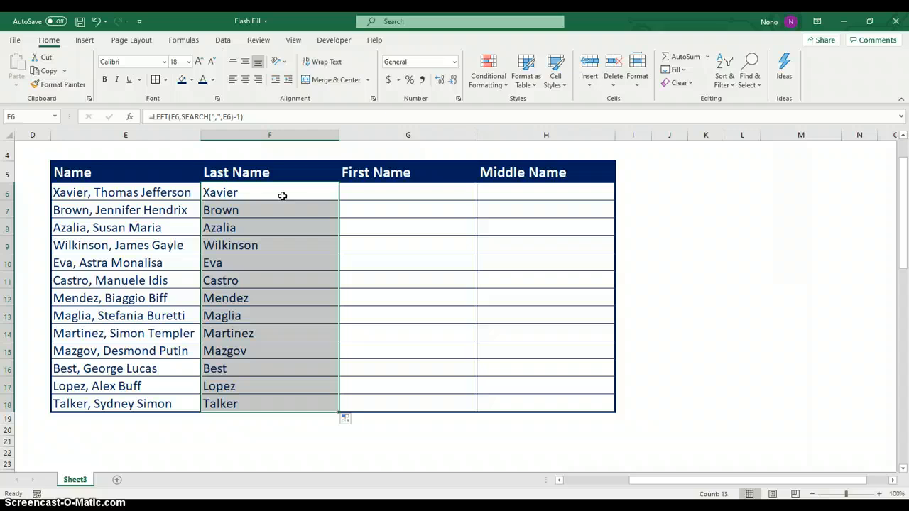
Undo the fill down the Last Name column and clear the formula from F6
{"action": "key", "text": "ctrl+z"}
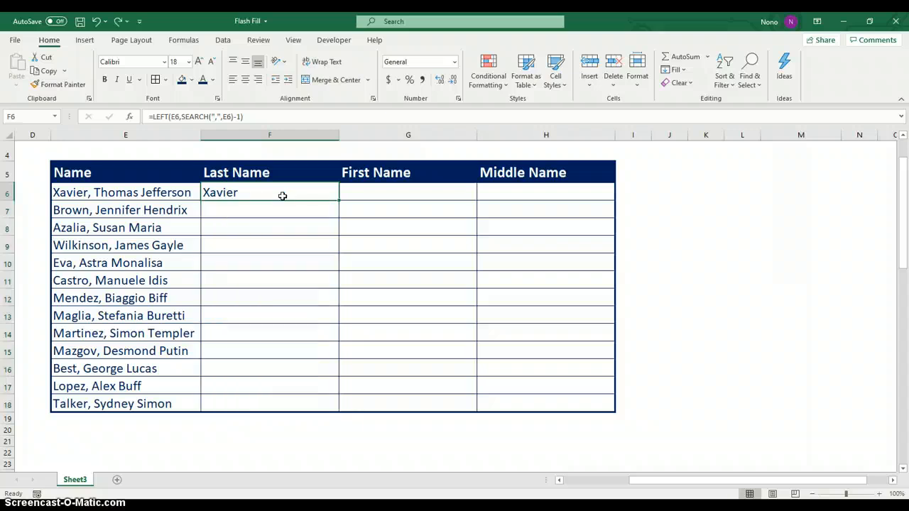
{"action": "key", "text": "Delete"}
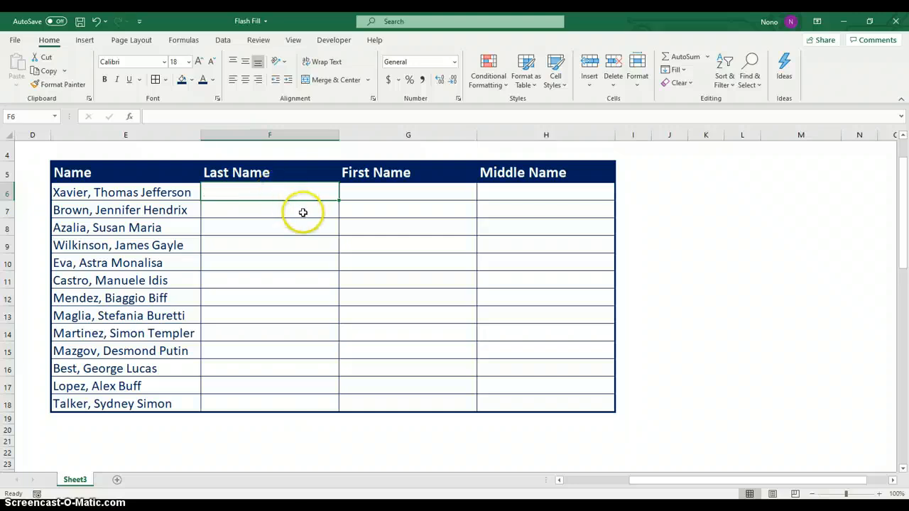
{"action": "scroll", "coordinate": [300, 211], "scroll_direction": "up", "scroll_amount": 1}
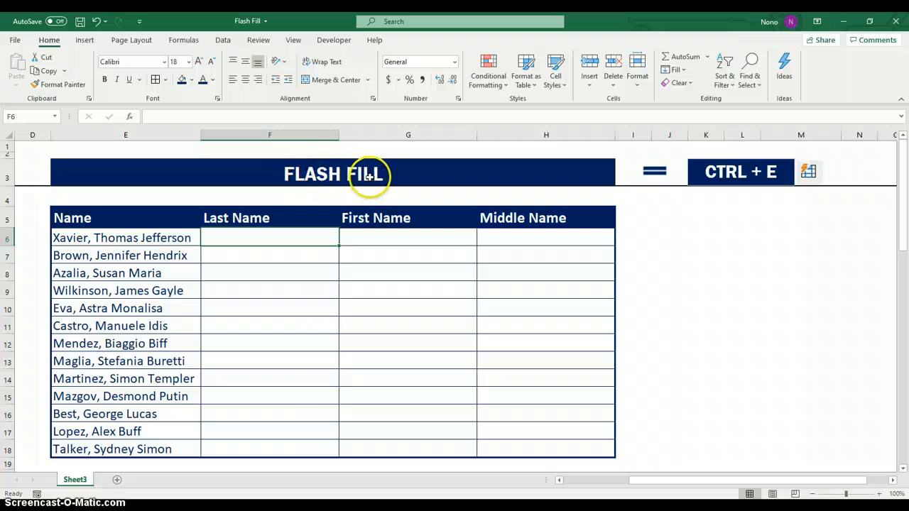
Locate the Flash Fill command among the data tools and read its description
{"action": "left_click", "coordinate": [267, 239]}
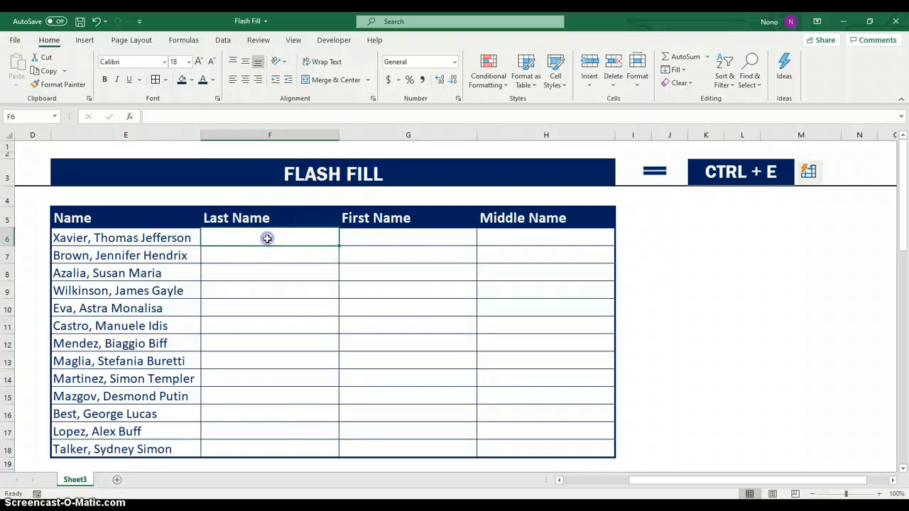
{"action": "left_click", "coordinate": [254, 256]}
{"action": "left_click", "coordinate": [253, 240]}
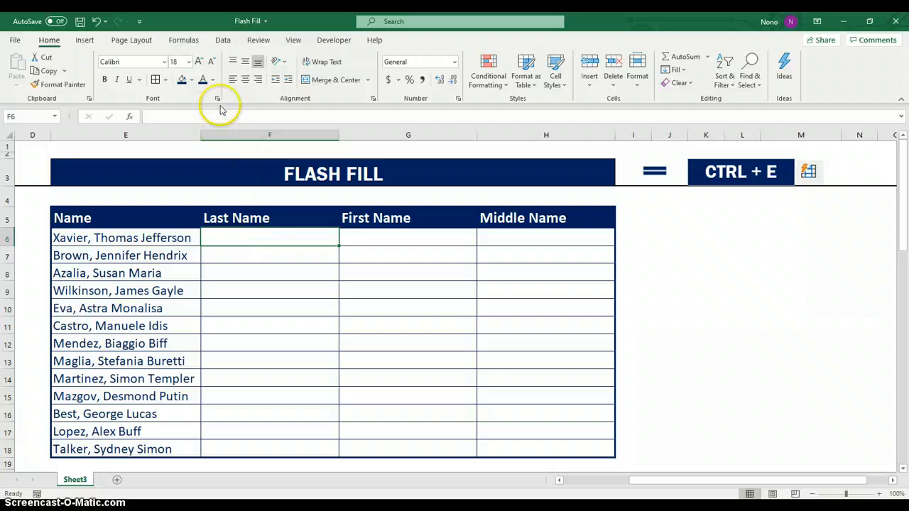
{"action": "left_click", "coordinate": [222, 42]}
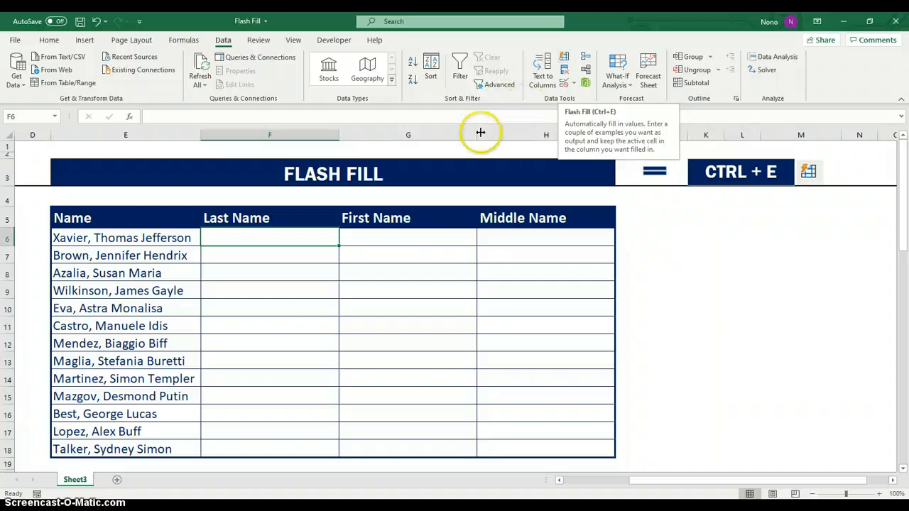
Enter the last name from E6 in cell F6 as the example for the Last Name column
{"action": "left_click", "coordinate": [236, 260]}
{"action": "left_click", "coordinate": [263, 238]}
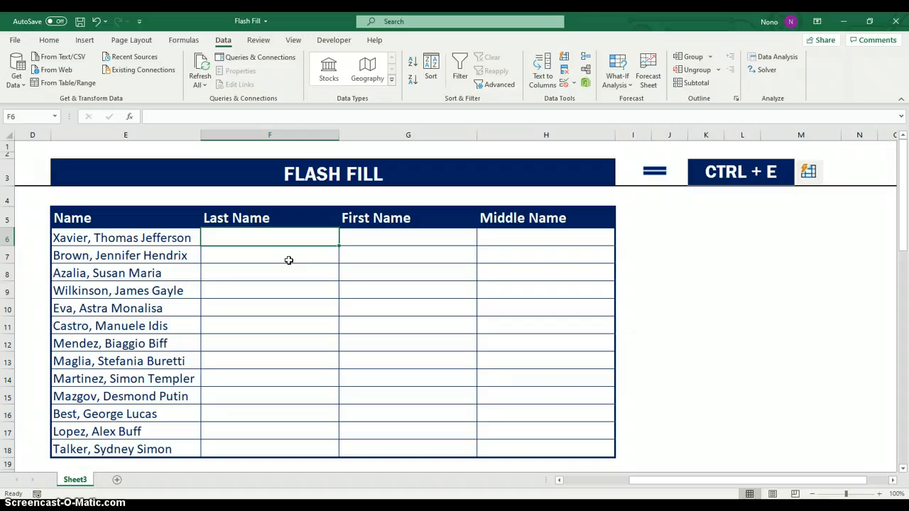
{"action": "type", "text": "Xa"}
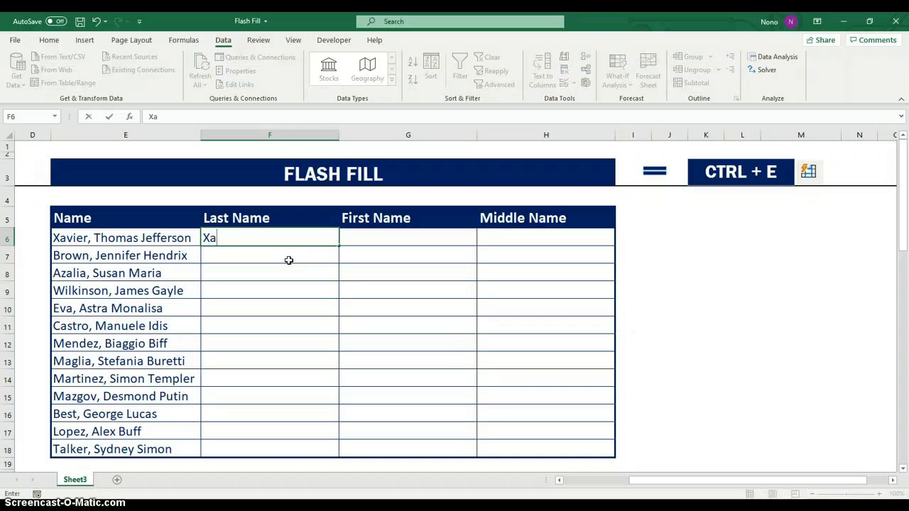
{"action": "type", "text": "vier"}
{"action": "left_click", "coordinate": [268, 256]}
{"action": "left_click", "coordinate": [264, 240]}
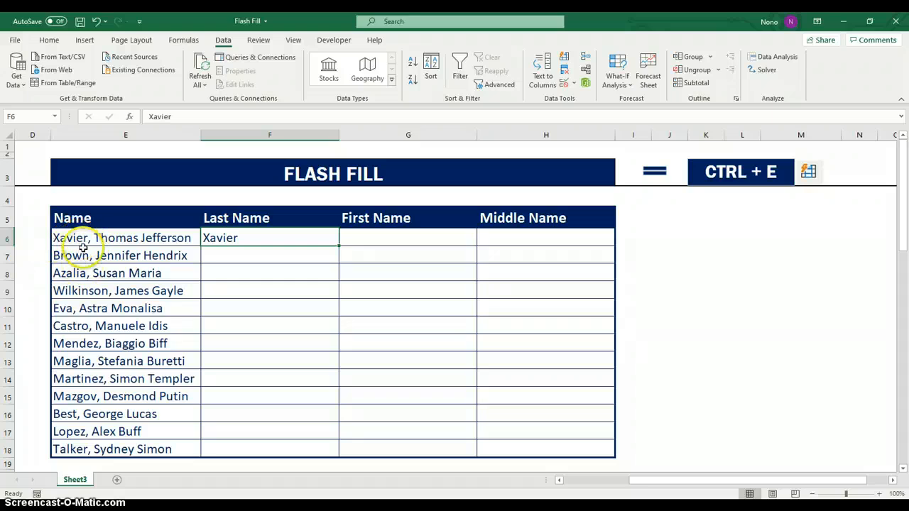
{"action": "left_click", "coordinate": [248, 257]}
{"action": "left_click", "coordinate": [249, 239]}
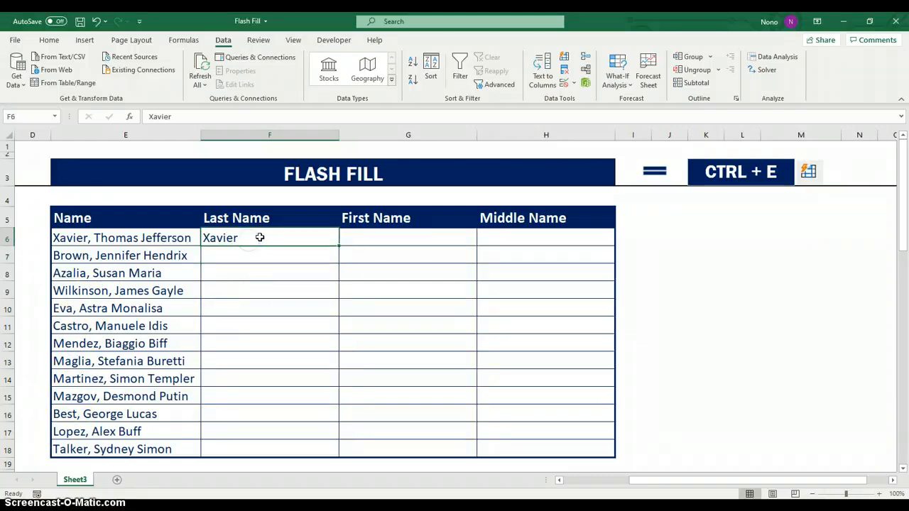
{"action": "left_click", "coordinate": [241, 254]}
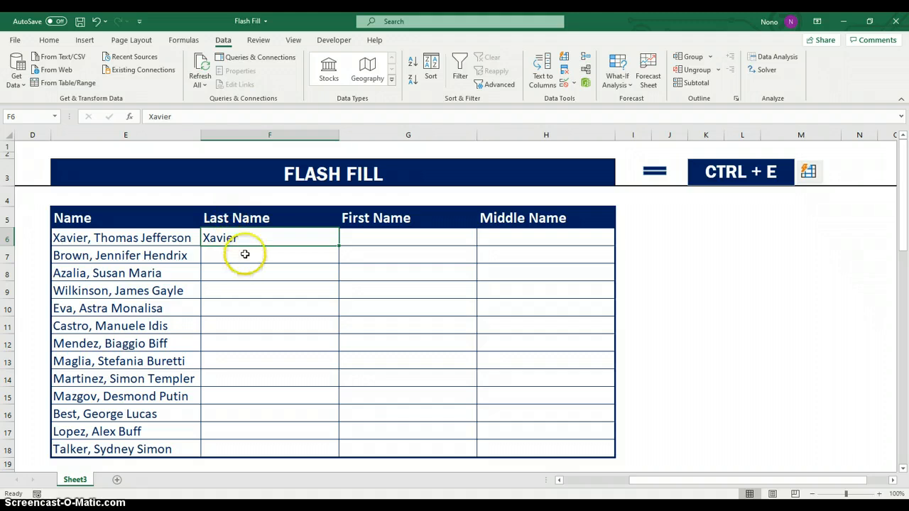
Flash Fill the Last Name column down to row 18 from the example in F6
{"action": "left_click", "coordinate": [257, 238]}
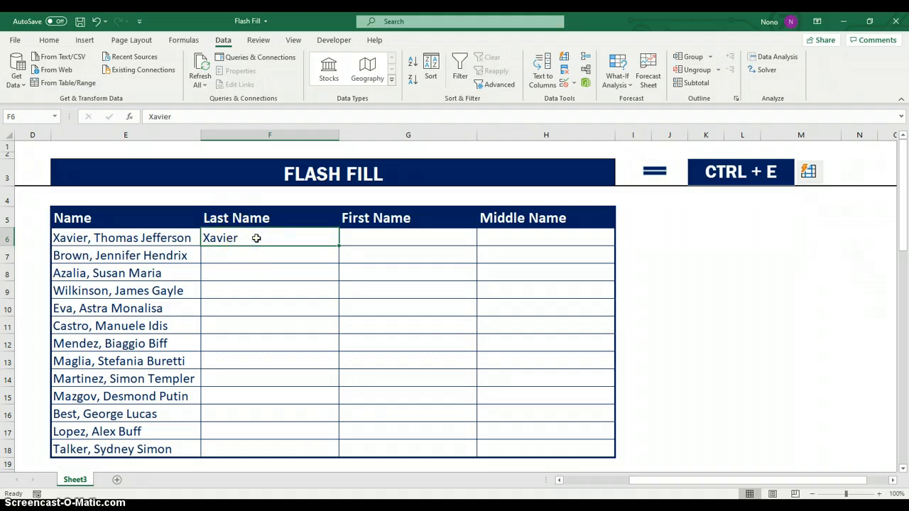
{"action": "key", "text": "ctrl+e"}
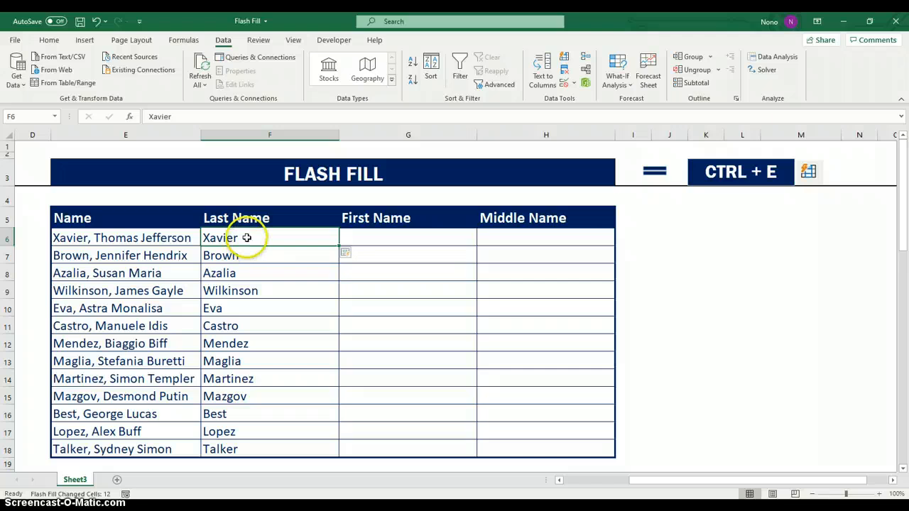
Add an "s" to the end of the last name inside the full name in E6
{"action": "double_click", "coordinate": [83, 237]}
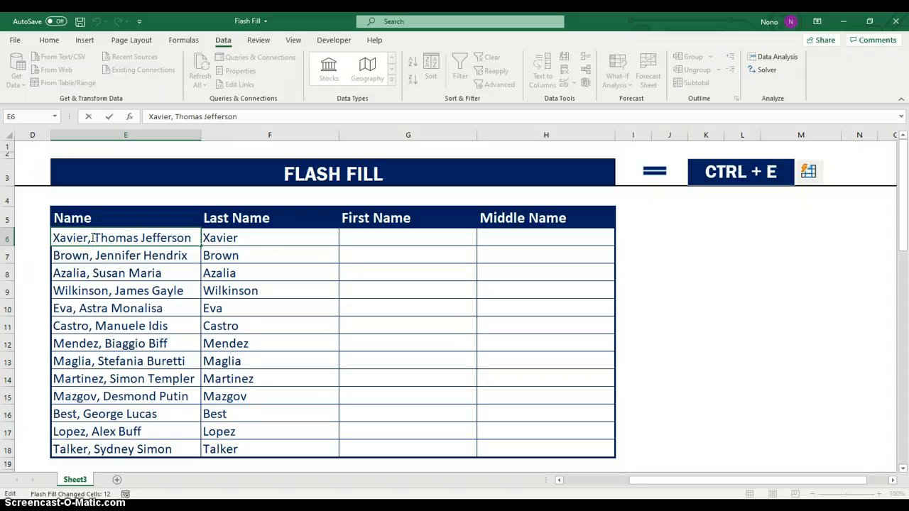
{"action": "key", "text": "BackSpace"}
{"action": "type", "text": "rs"}
{"action": "left_click", "coordinate": [270, 286]}
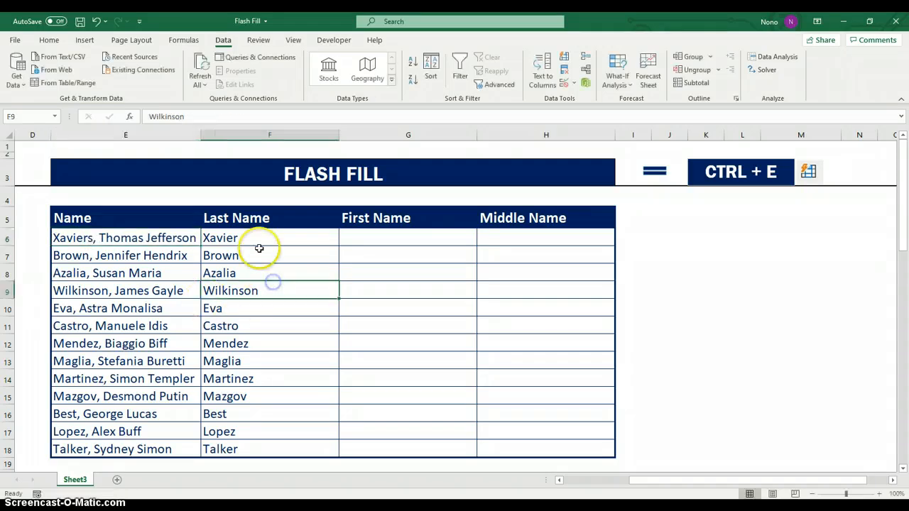
Add an "s" to the last name in F6 to match E6 and try to Flash Fill the Last Name column again
{"action": "left_click", "coordinate": [255, 237]}
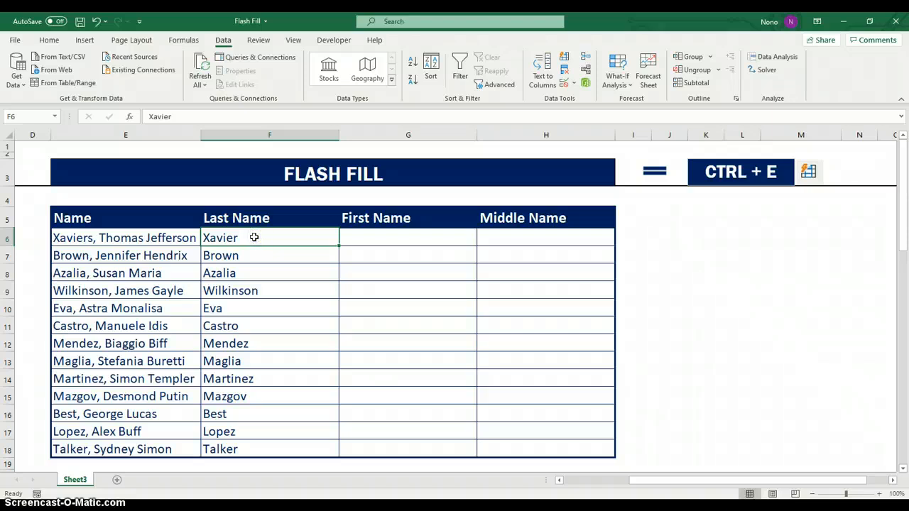
{"action": "double_click", "coordinate": [255, 238]}
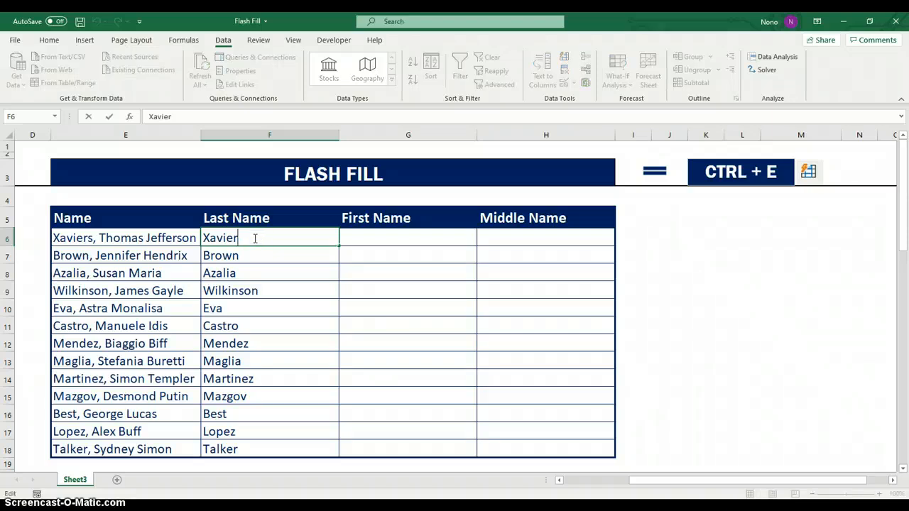
{"action": "left_click", "coordinate": [258, 267]}
{"action": "left_click", "coordinate": [260, 238]}
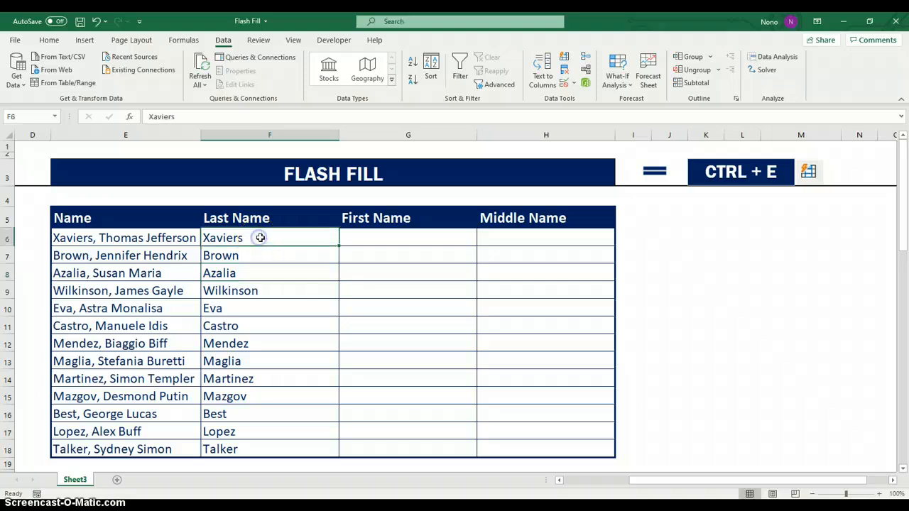
{"action": "key", "text": "ctrl+e"}
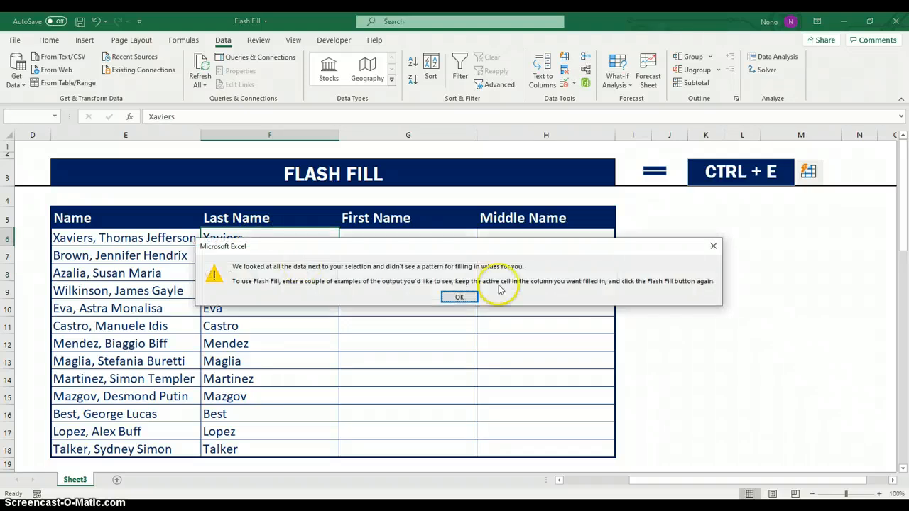
{"action": "left_click", "coordinate": [711, 244]}
{"action": "left_click", "coordinate": [270, 289]}
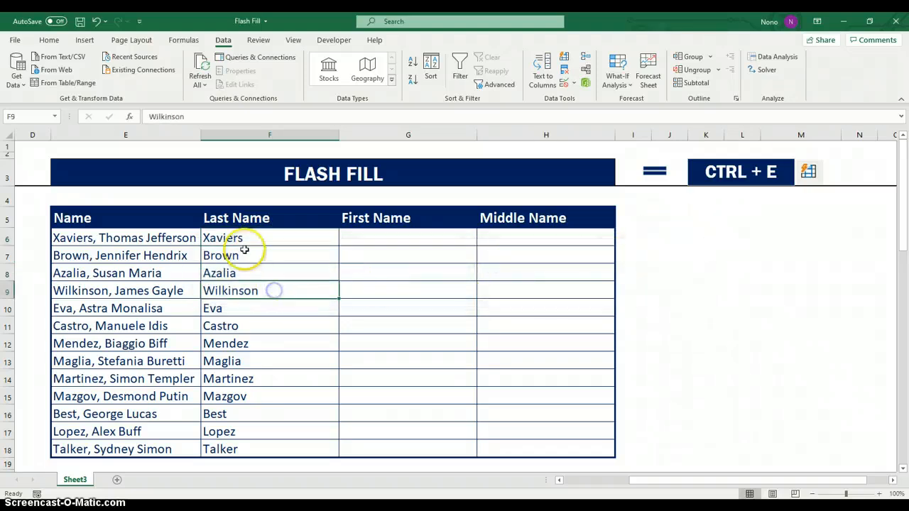
{"action": "left_click", "coordinate": [242, 242]}
Remove the added "s" from the last name in E6 and clear the Last Name entries in F6:F18
{"action": "double_click", "coordinate": [94, 238]}
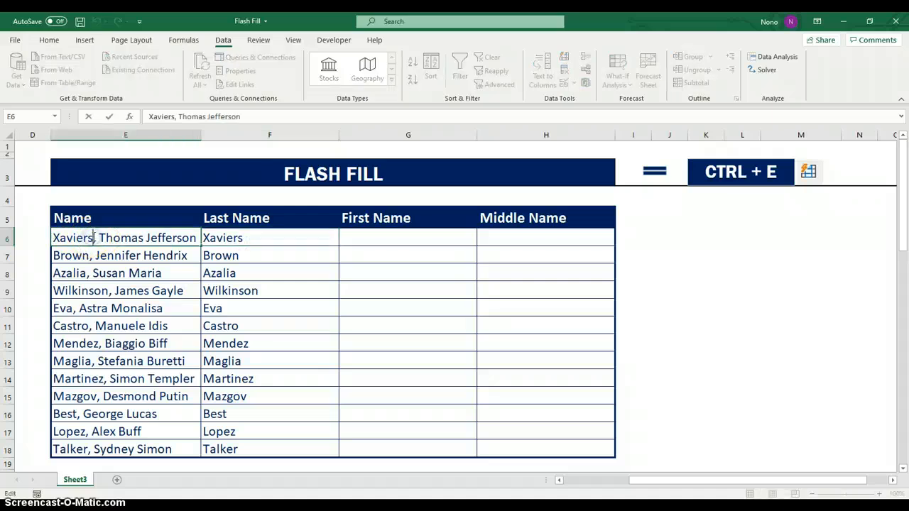
{"action": "key", "text": "BackSpace"}
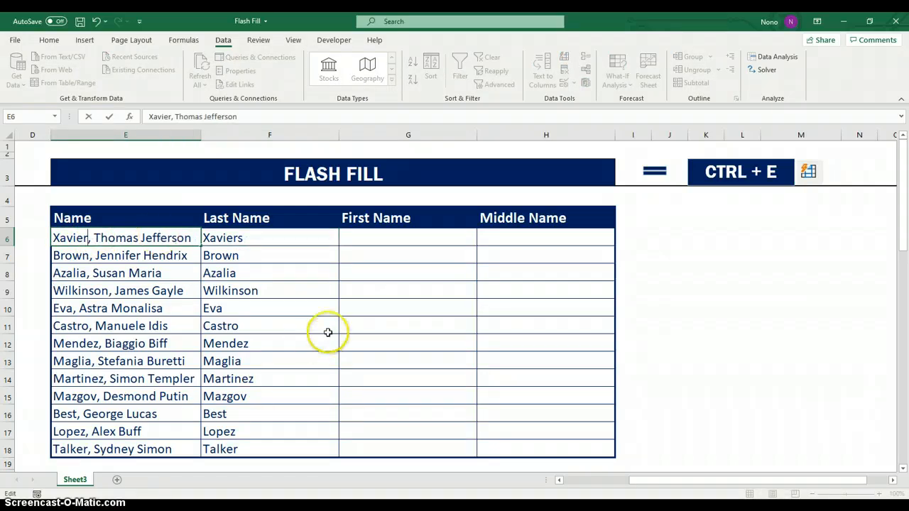
{"action": "left_click", "coordinate": [255, 307]}
{"action": "left_click_drag", "start_coordinate": [250, 240], "coordinate": [257, 440]}
{"action": "key", "text": "Delete"}
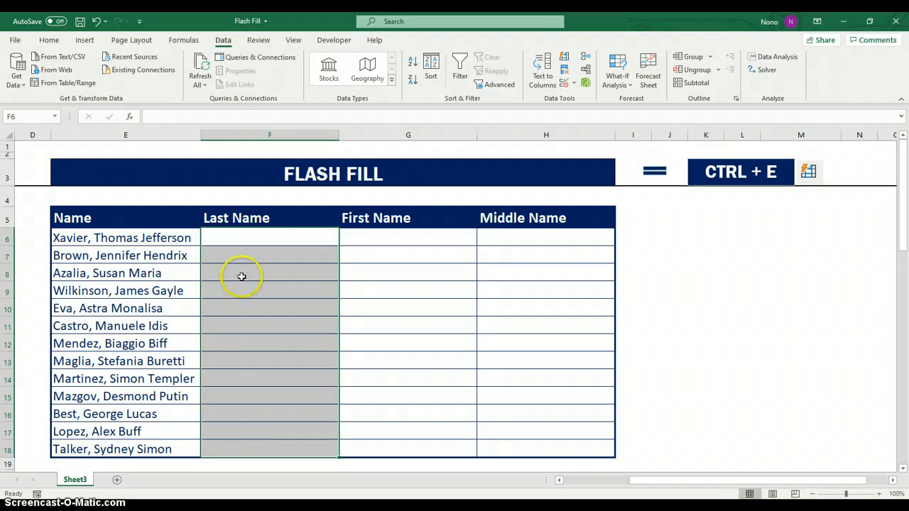
Enter the last name from E6 in F6 and Flash Fill the Last Name column from it
{"action": "left_click", "coordinate": [253, 234]}
{"action": "type", "text": "Xavier"}
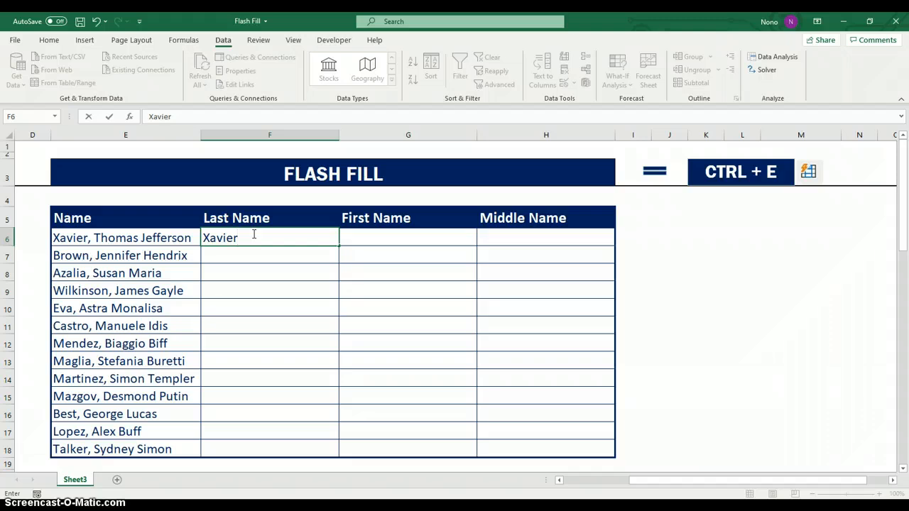
{"action": "left_click", "coordinate": [243, 260]}
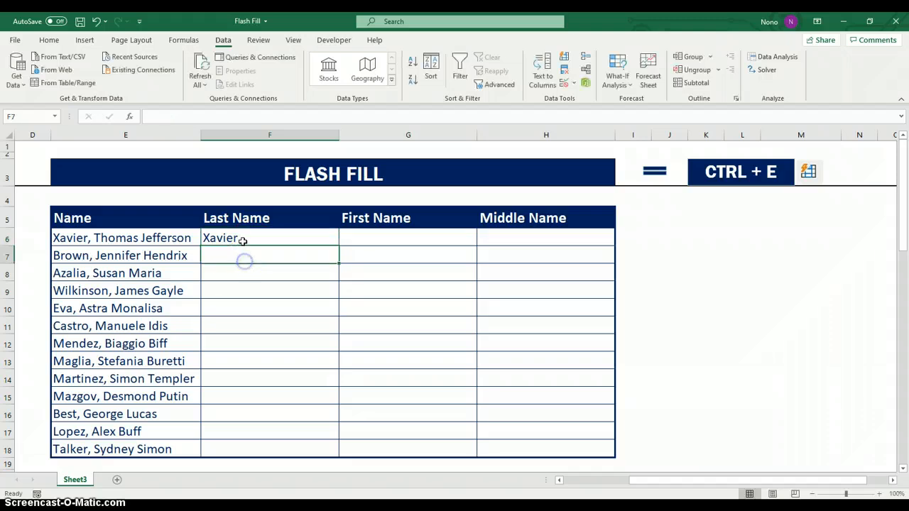
{"action": "left_click", "coordinate": [242, 240]}
{"action": "key", "text": "ctrl+e"}
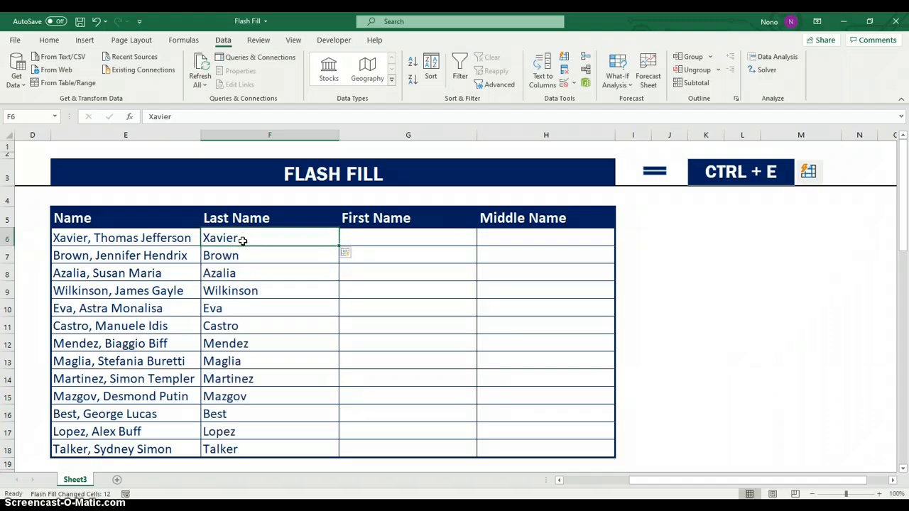
Enter the first name from E6 in G6 and Flash Fill the First Name column through row 18
{"action": "left_click", "coordinate": [401, 237]}
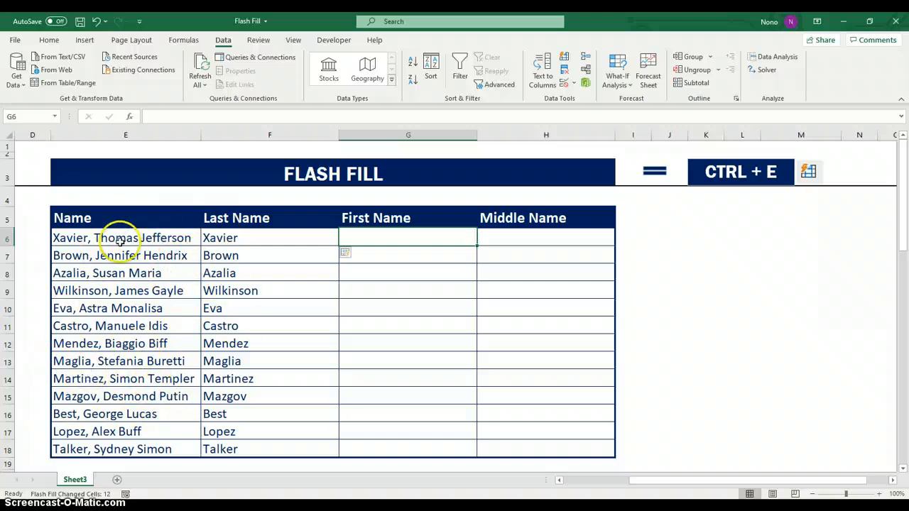
{"action": "left_click", "coordinate": [411, 254]}
{"action": "left_click", "coordinate": [411, 241]}
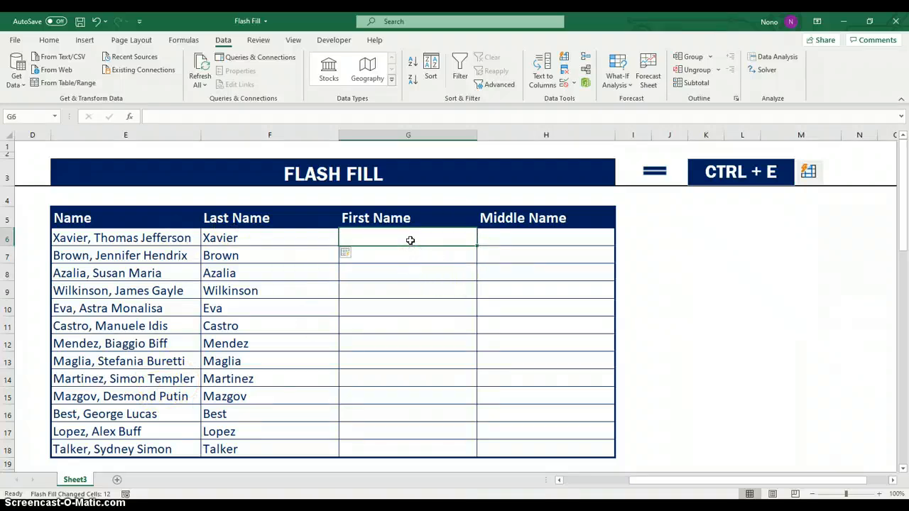
{"action": "type", "text": "Thomas"}
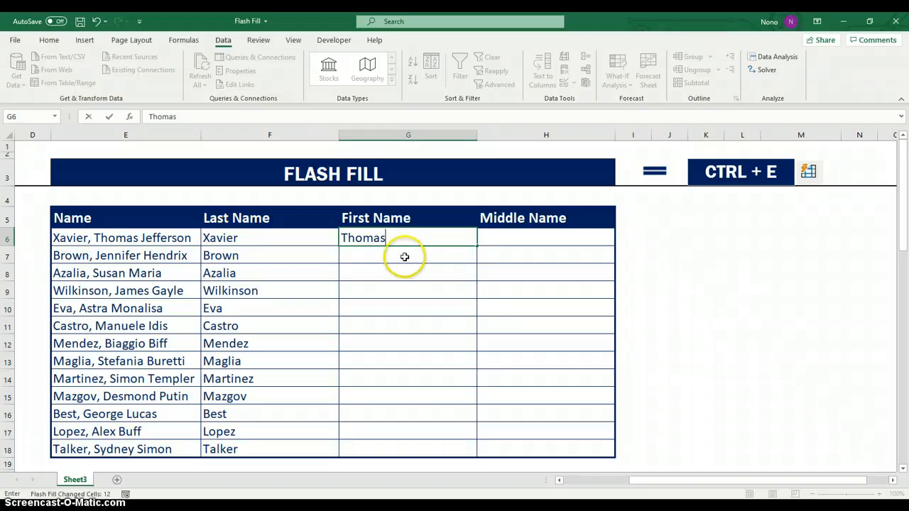
{"action": "left_click", "coordinate": [405, 256]}
{"action": "left_click", "coordinate": [399, 238]}
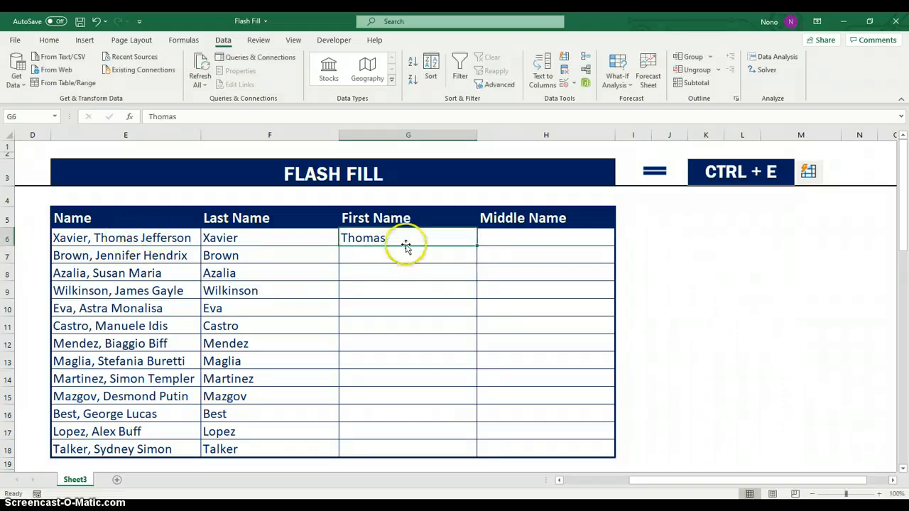
{"action": "key", "text": "ctrl+e"}
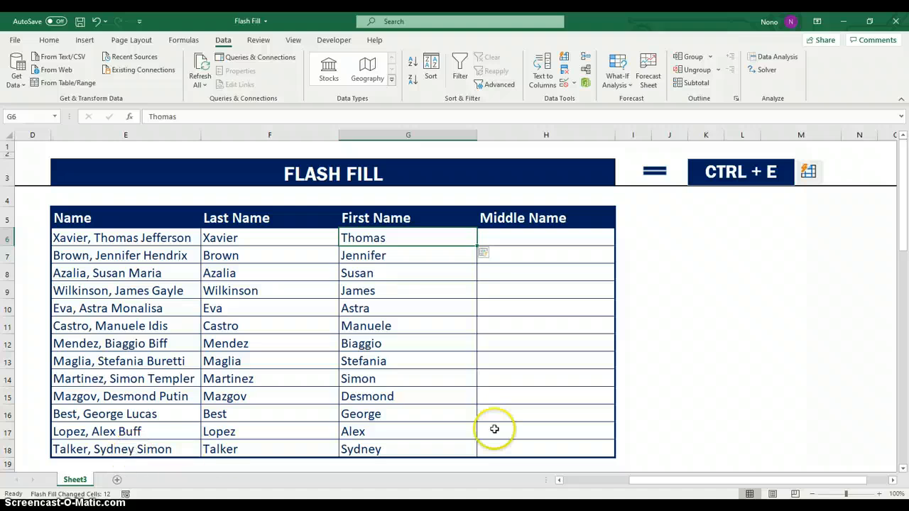
Enter the middle name from E6 in H6 and Flash Fill the Middle Name column from it
{"action": "left_click", "coordinate": [524, 239]}
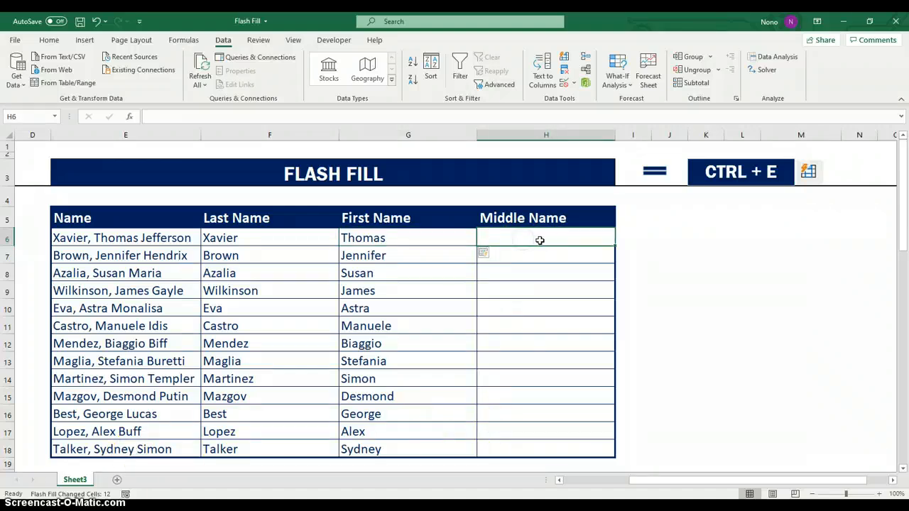
{"action": "type", "text": "Jefferson"}
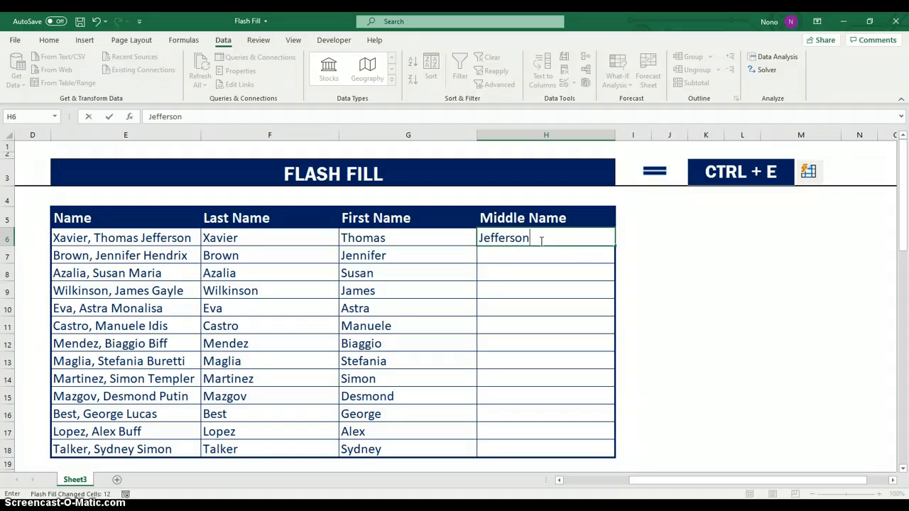
{"action": "key", "text": "Return"}
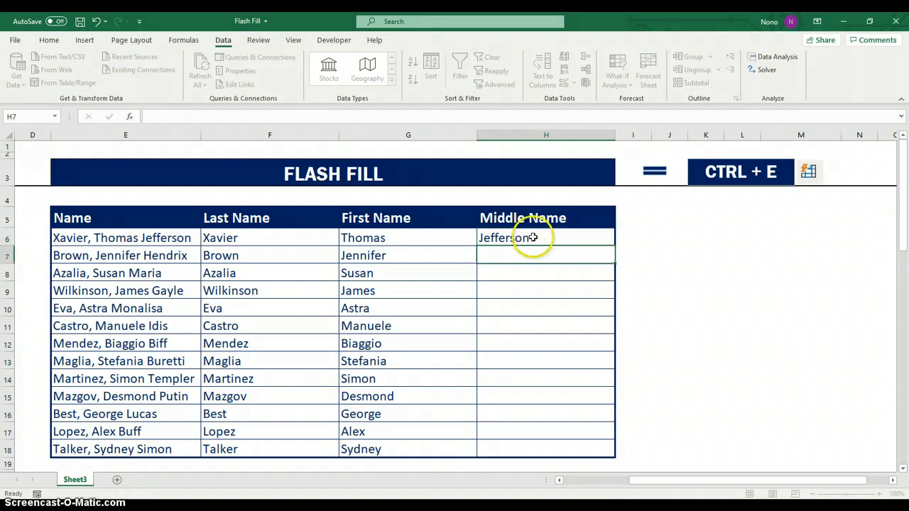
{"action": "left_click", "coordinate": [532, 238]}
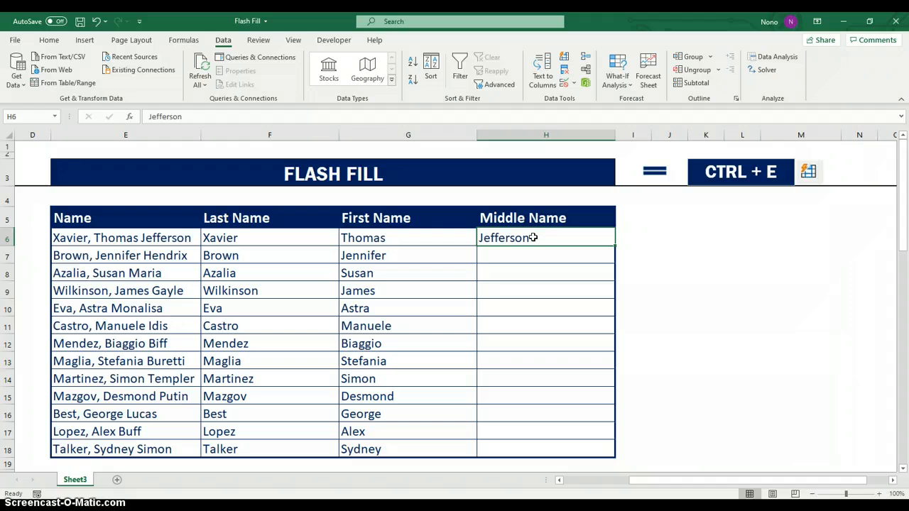
{"action": "key", "text": "ctrl+e"}
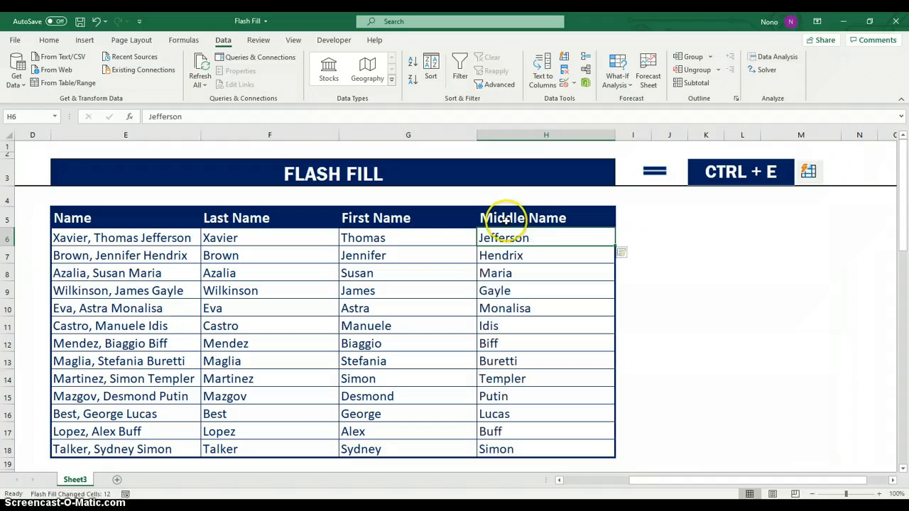
Clear the First Name and Middle Name entries in G6:H18
{"action": "left_click", "coordinate": [422, 323]}
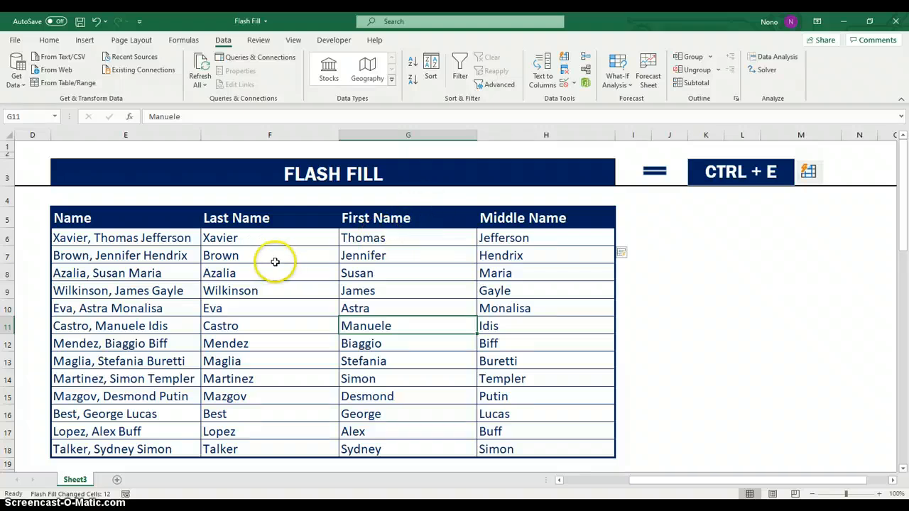
{"action": "scroll", "coordinate": [282, 270], "scroll_direction": "down", "scroll_amount": 2}
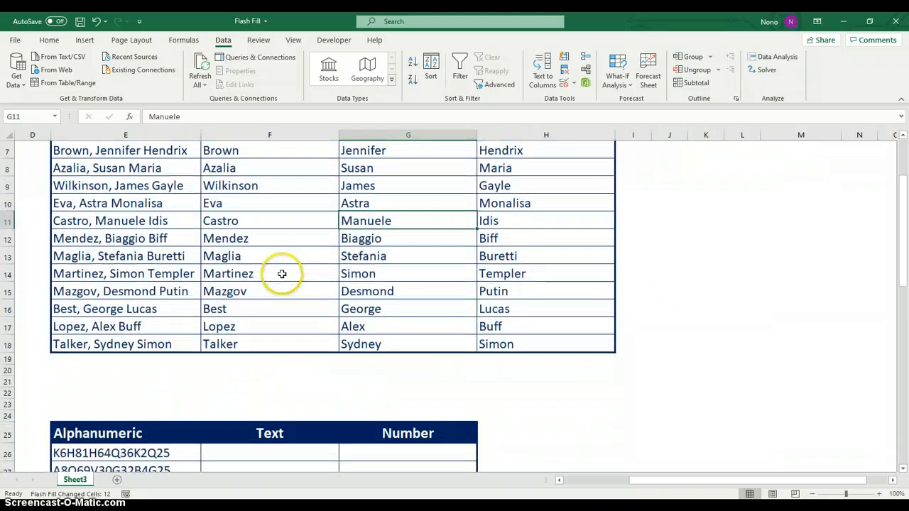
{"action": "scroll", "coordinate": [282, 270], "scroll_direction": "up", "scroll_amount": 2}
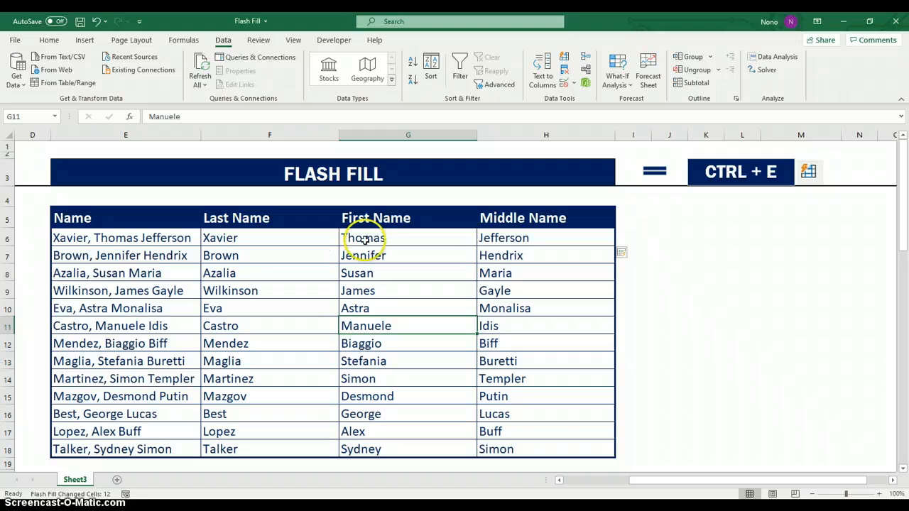
{"action": "mouse_move", "coordinate": [375, 240]}
{"action": "left_mouse_down"}
{"action": "mouse_move", "coordinate": [514, 341]}
{"action": "mouse_move", "coordinate": [517, 445]}
{"action": "left_mouse_up"}
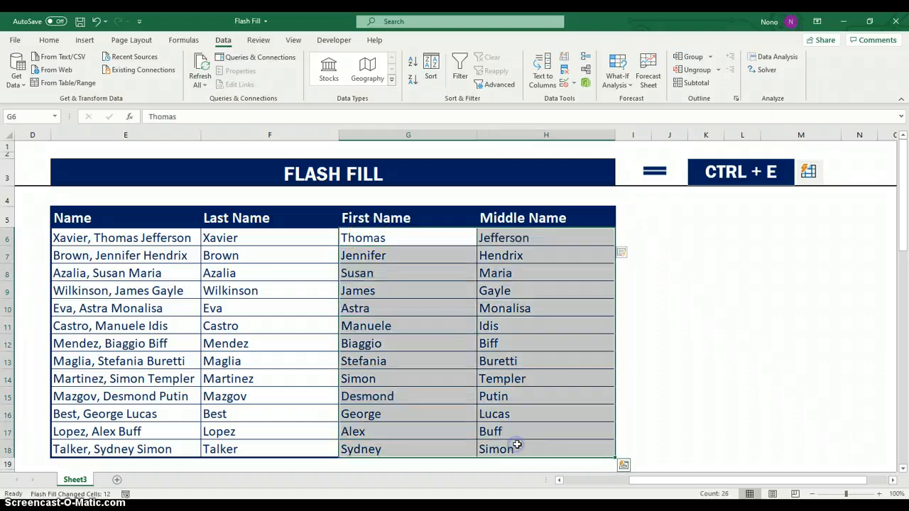
{"action": "key", "text": "Delete"}
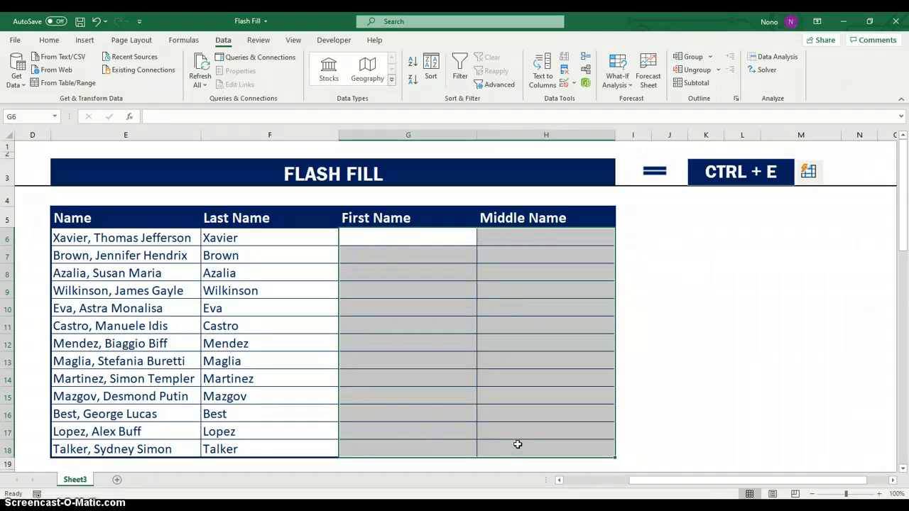
Enter the first name from E6 in G6 again and Flash Fill the First Name column from it
{"action": "left_click", "coordinate": [374, 241]}
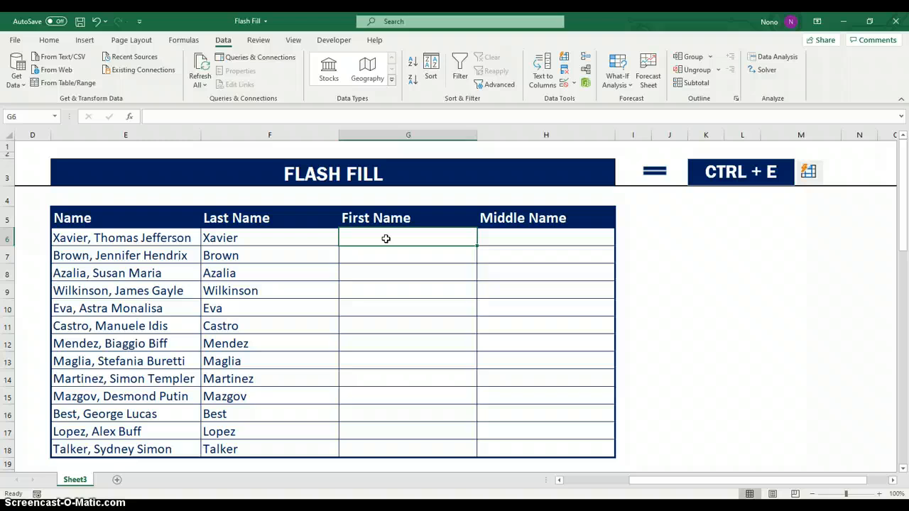
{"action": "type", "text": "Thomas"}
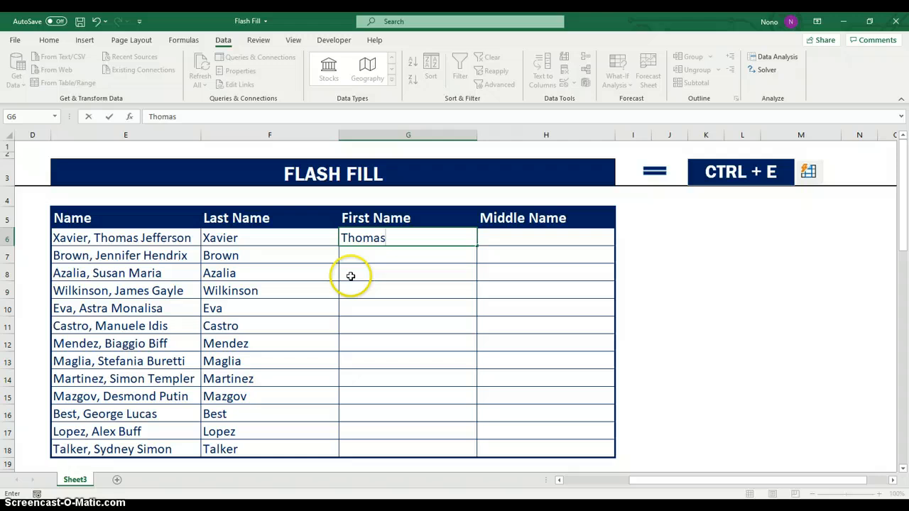
{"action": "key", "text": "Return"}
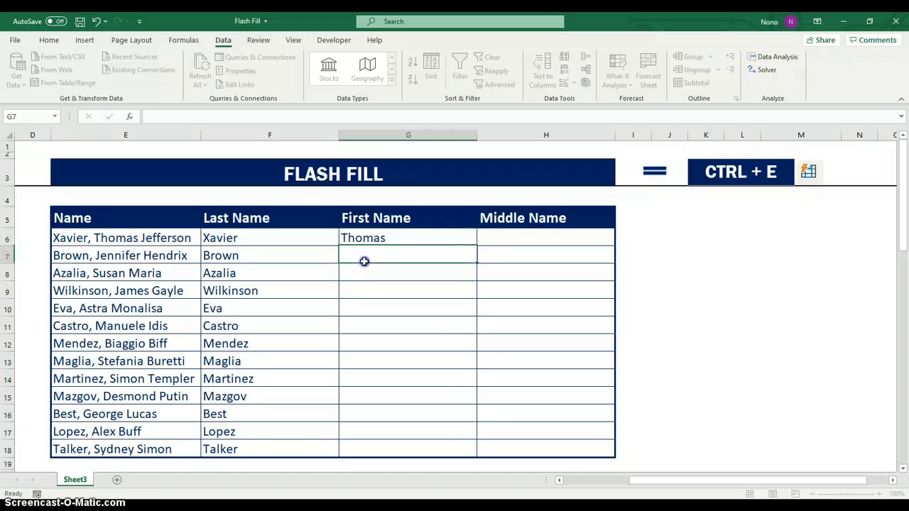
{"action": "left_click", "coordinate": [387, 236]}
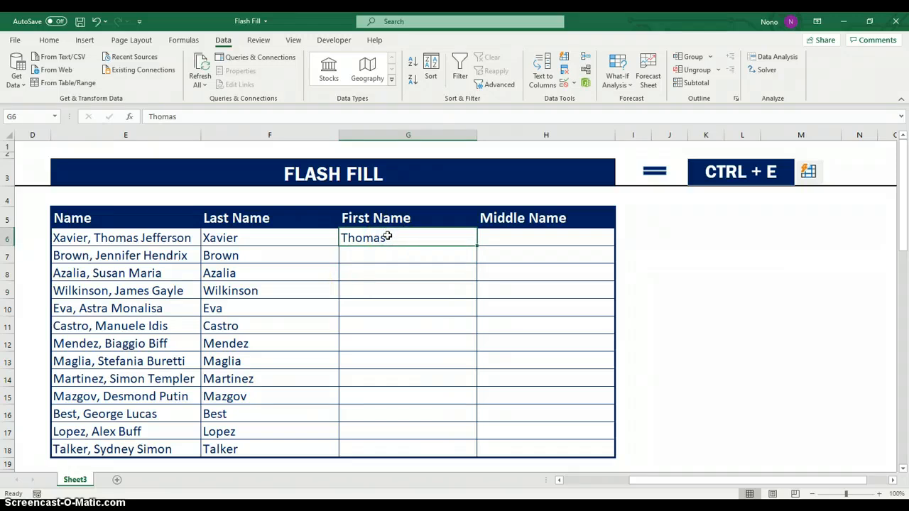
{"action": "key", "text": "ctrl+e"}
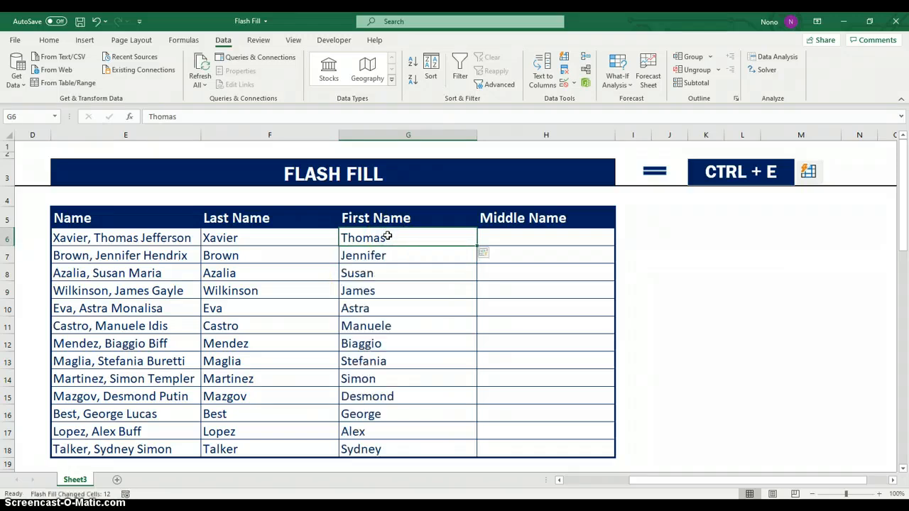
Enter the middle initial J. in H6 and Flash Fill the Middle Name column with initials through row 18
{"action": "left_click", "coordinate": [542, 239]}
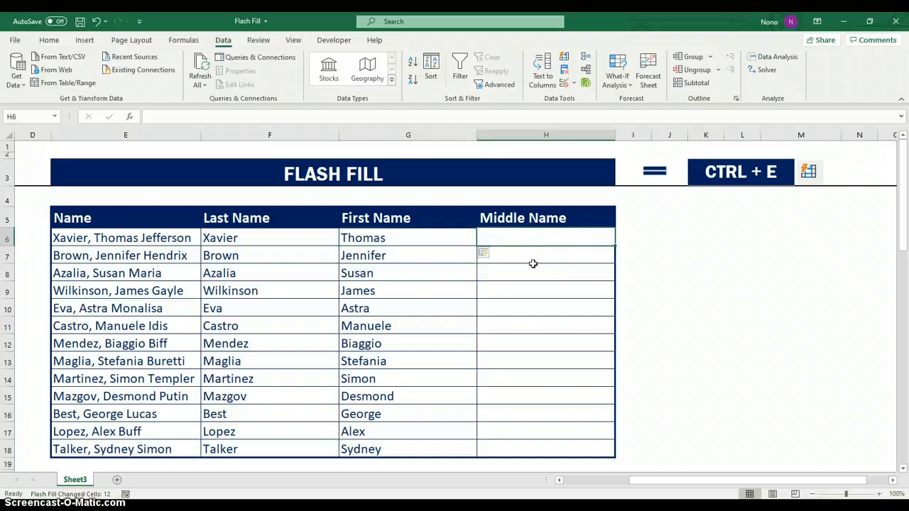
{"action": "type", "text": "J."}
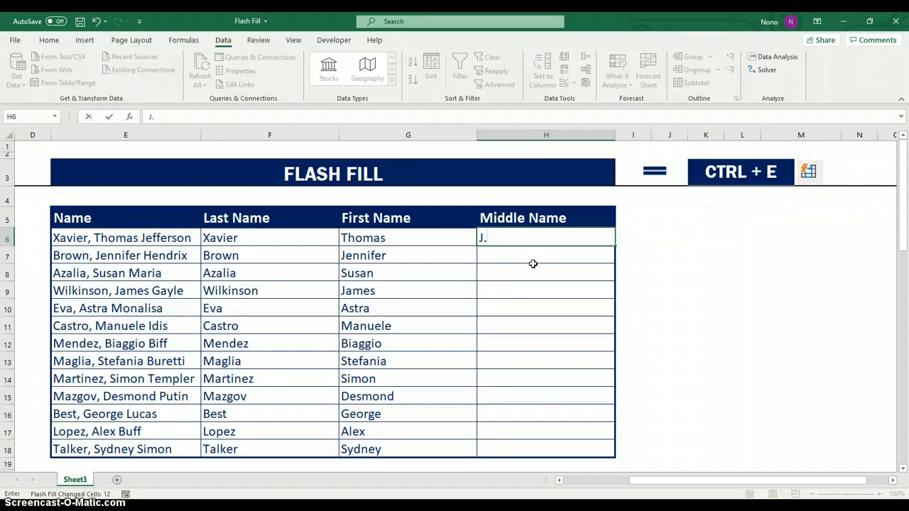
{"action": "left_click", "coordinate": [523, 255]}
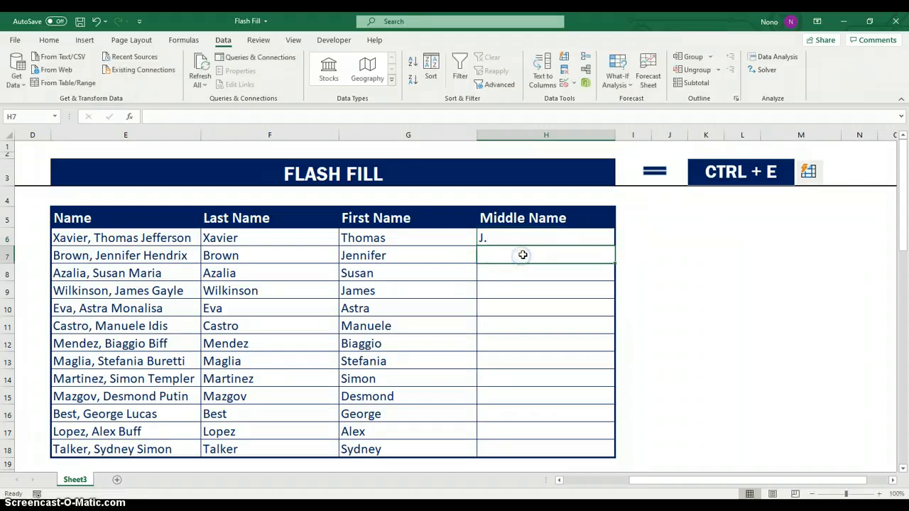
{"action": "left_click", "coordinate": [523, 239]}
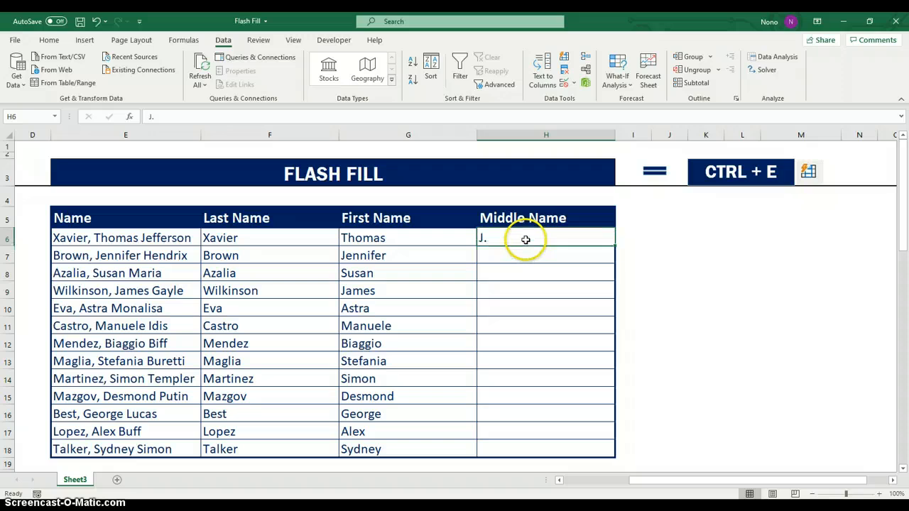
{"action": "key", "text": "ctrl+e"}
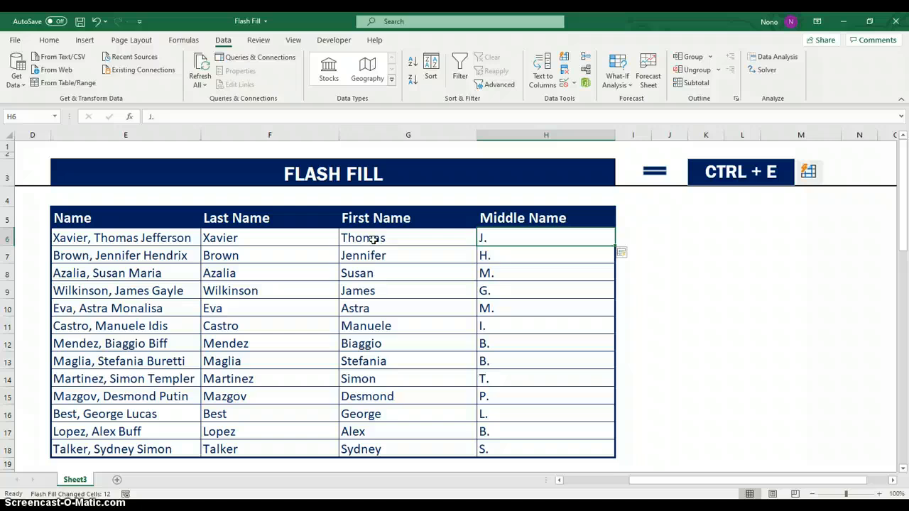
Clear the first names and middle initials in G6:H18
{"action": "left_click_drag", "start_coordinate": [375, 239], "coordinate": [508, 444]}
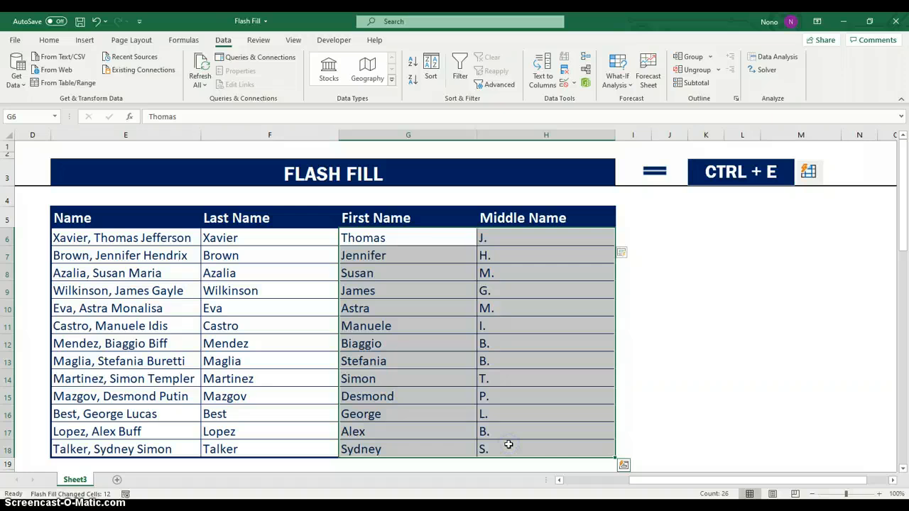
{"action": "key", "text": "Delete"}
Enter the combined first and middle initials T.J. in G6 and Flash Fill the First Name column from it
{"action": "left_click", "coordinate": [404, 237]}
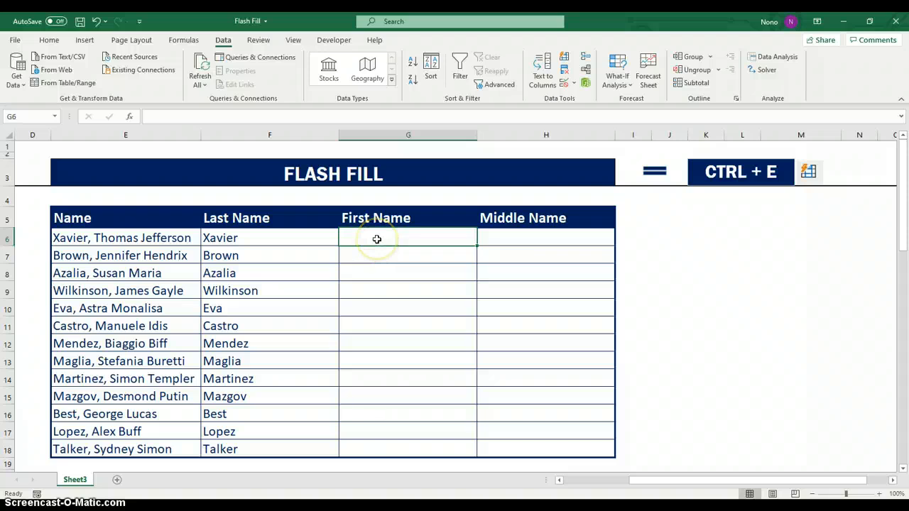
{"action": "type", "text": "T"}
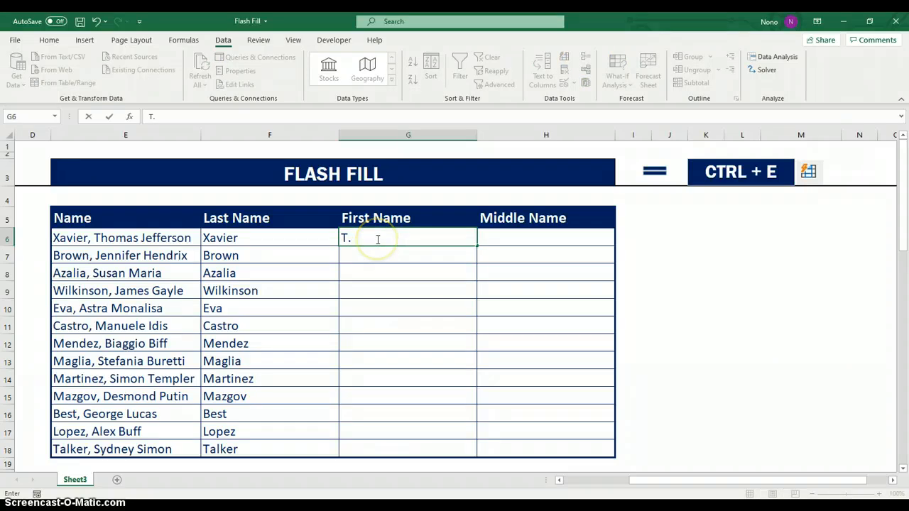
{"action": "type", "text": ".J"}
{"action": "type", "text": "."}
{"action": "left_click", "coordinate": [365, 257]}
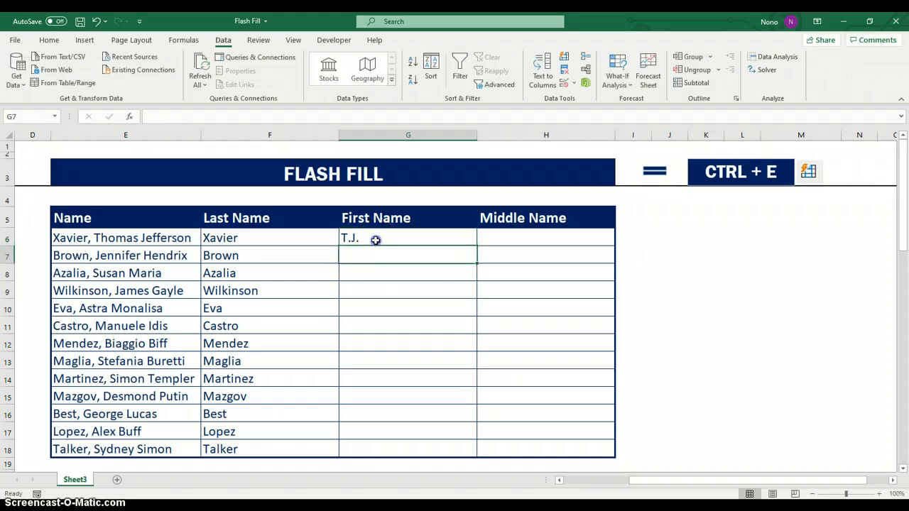
{"action": "left_click", "coordinate": [376, 240]}
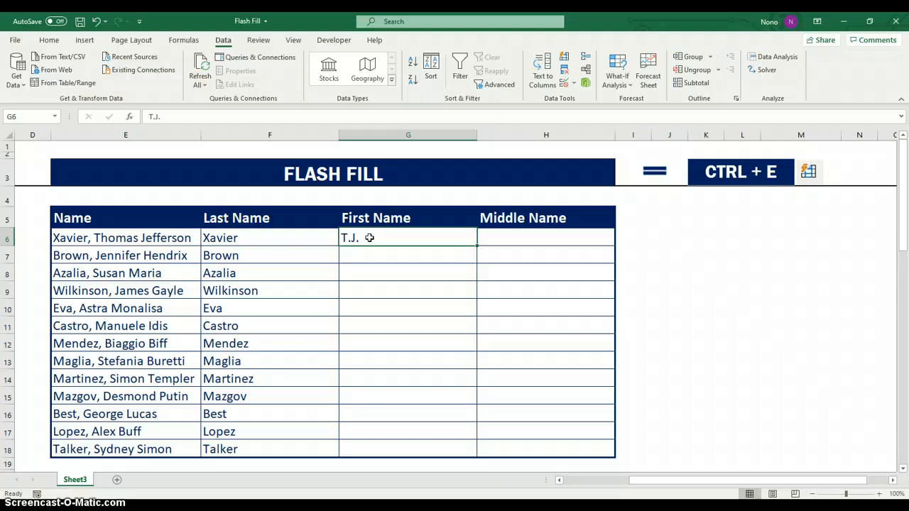
{"action": "key", "text": "ctrl+e"}
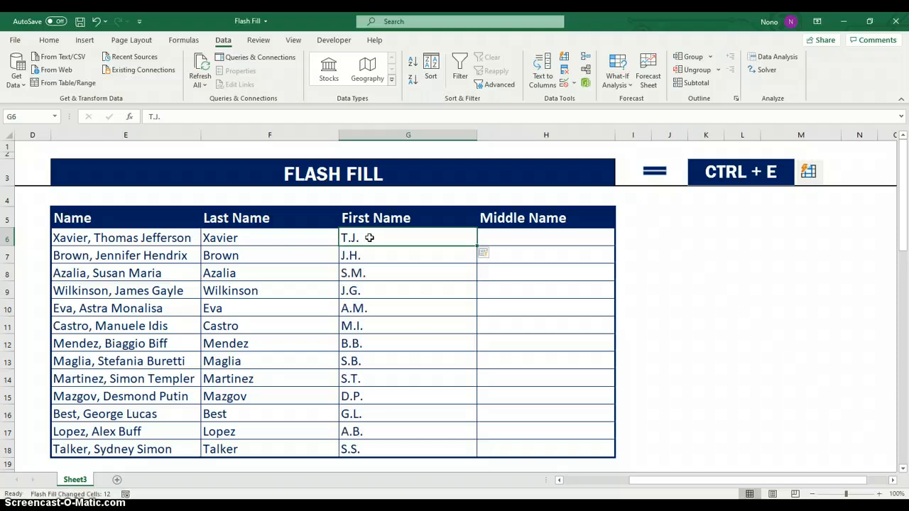
Clear the combined initials in G6:G18
{"action": "left_click_drag", "start_coordinate": [379, 235], "coordinate": [387, 443]}
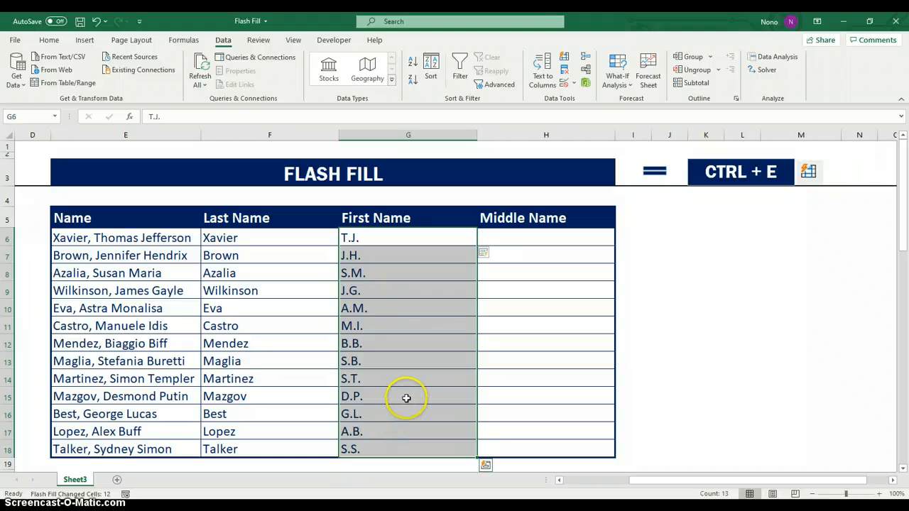
{"action": "key", "text": "Delete"}
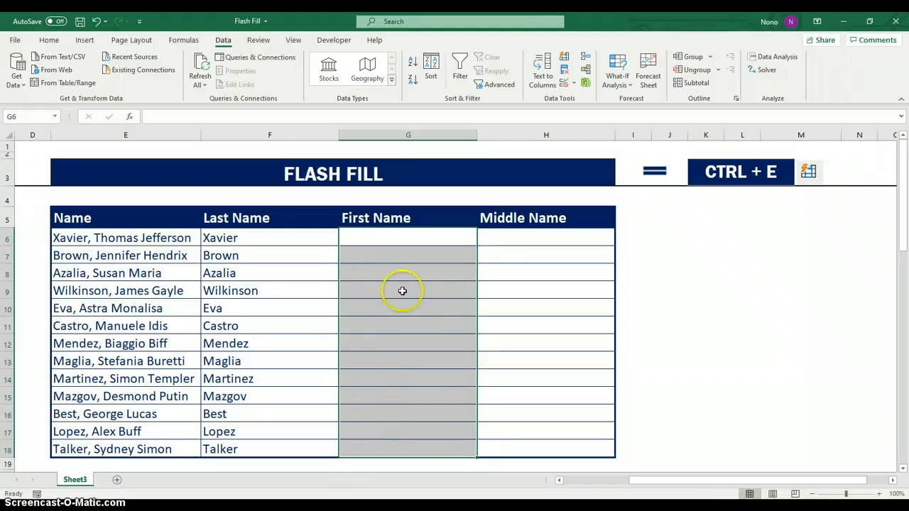
Enter the full first name from E6 in G6 and Flash Fill the First Name column through row 18
{"action": "left_click", "coordinate": [400, 238]}
{"action": "type", "text": "T"}
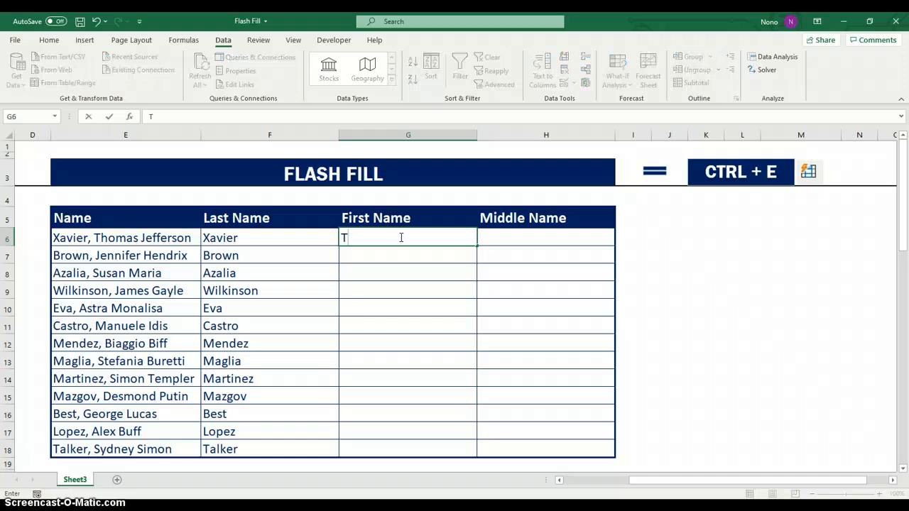
{"action": "type", "text": "homas"}
{"action": "left_click", "coordinate": [377, 260]}
{"action": "left_click", "coordinate": [391, 236]}
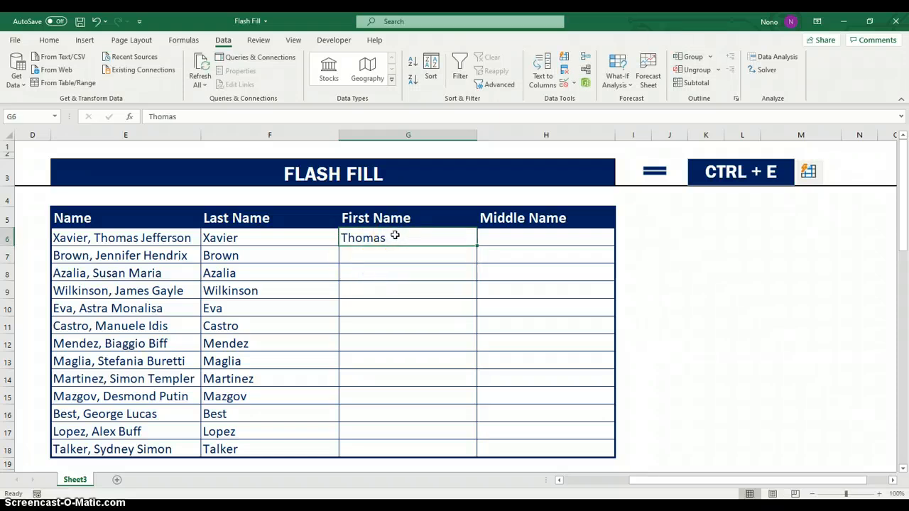
{"action": "key", "text": "ctrl+e"}
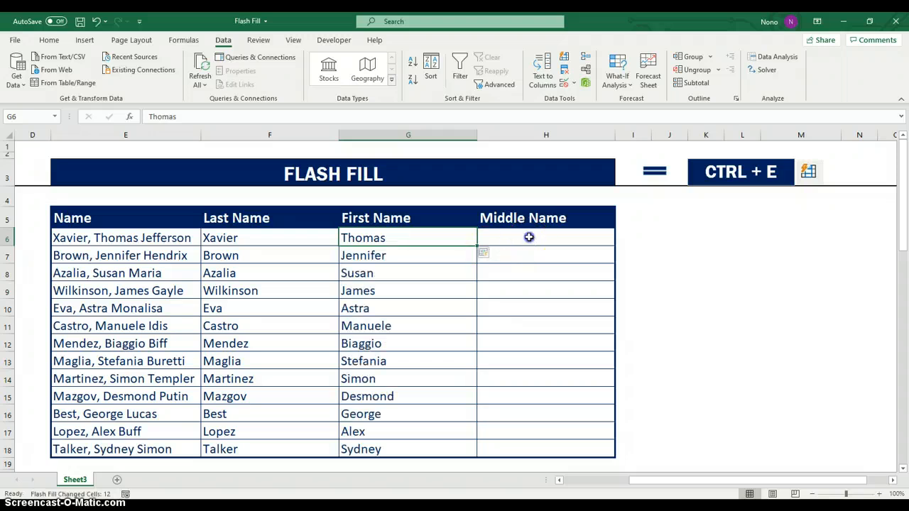
Enter the full middle name from E6 in H6 and Flash Fill the Middle Name column through row 18
{"action": "left_click", "coordinate": [529, 237]}
{"action": "type", "text": "Jeffe"}
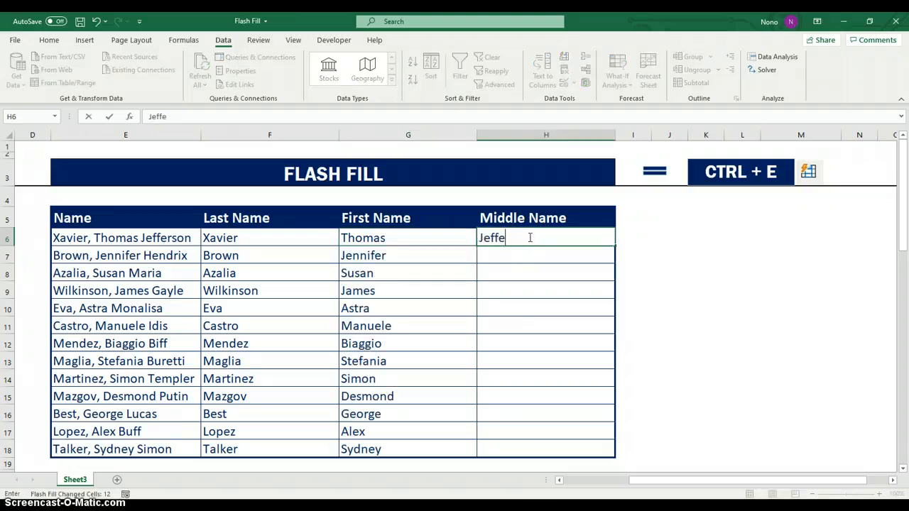
{"action": "type", "text": "rson"}
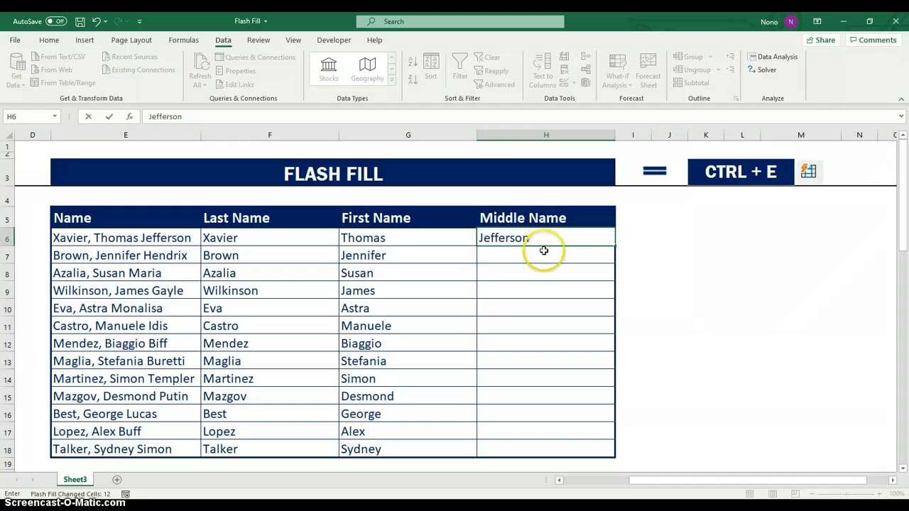
{"action": "key", "text": "Return"}
{"action": "left_click", "coordinate": [529, 239]}
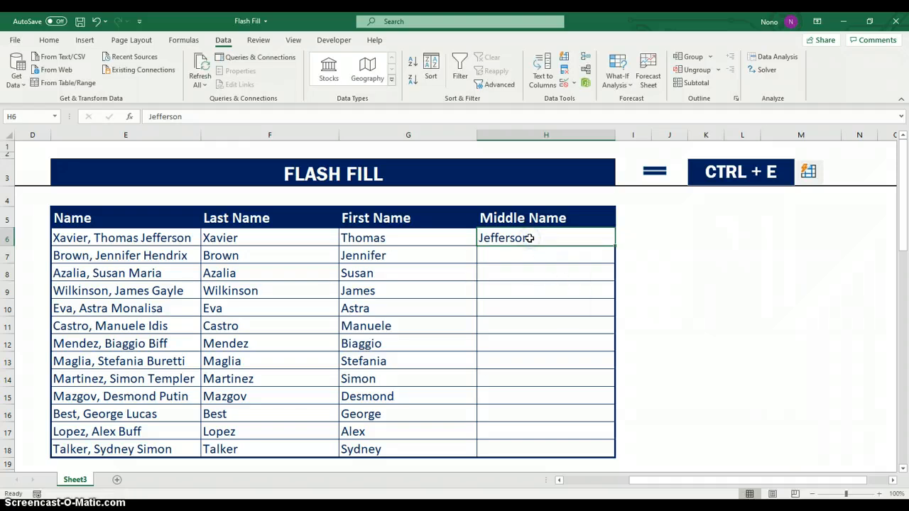
{"action": "key", "text": "ctrl+e"}
Examine the Alphanumeric codes and the Text and Number columns in the table starting at row 25
{"action": "scroll", "coordinate": [497, 256], "scroll_direction": "down", "scroll_amount": 6}
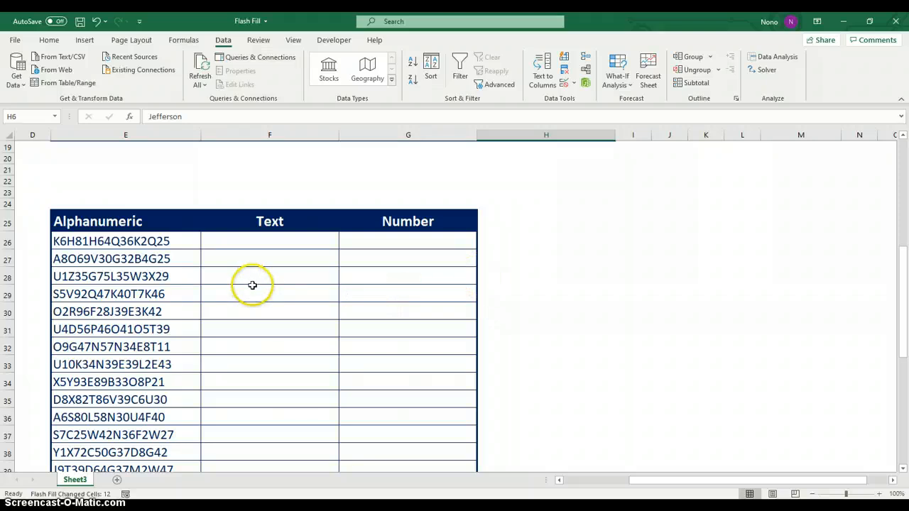
{"action": "scroll", "coordinate": [254, 289], "scroll_direction": "down", "scroll_amount": 2}
{"action": "scroll", "coordinate": [254, 289], "scroll_direction": "up", "scroll_amount": 2}
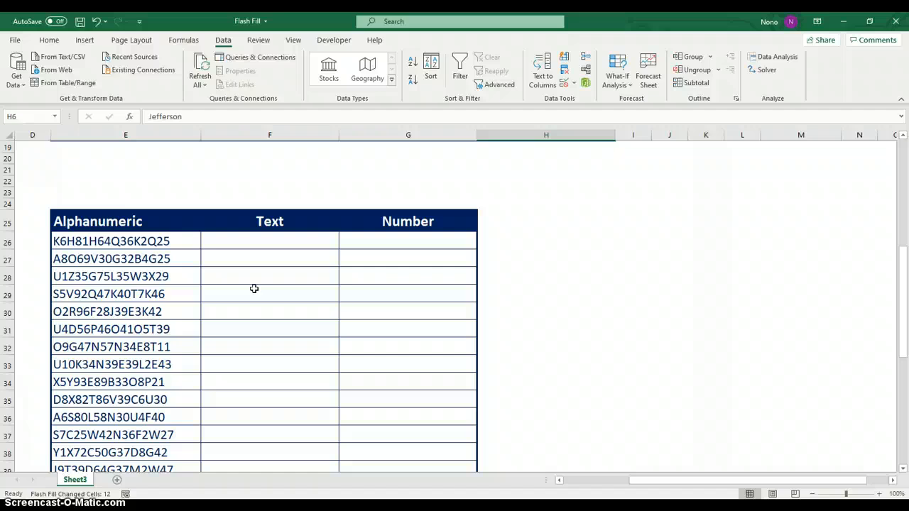
{"action": "scroll", "coordinate": [126, 239], "scroll_direction": "down", "scroll_amount": 1}
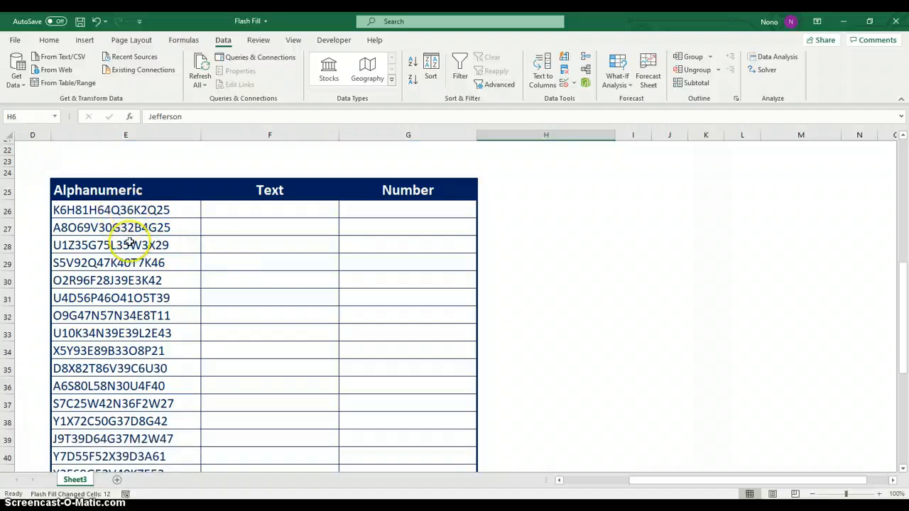
{"action": "scroll", "coordinate": [135, 225], "scroll_direction": "down", "scroll_amount": 1}
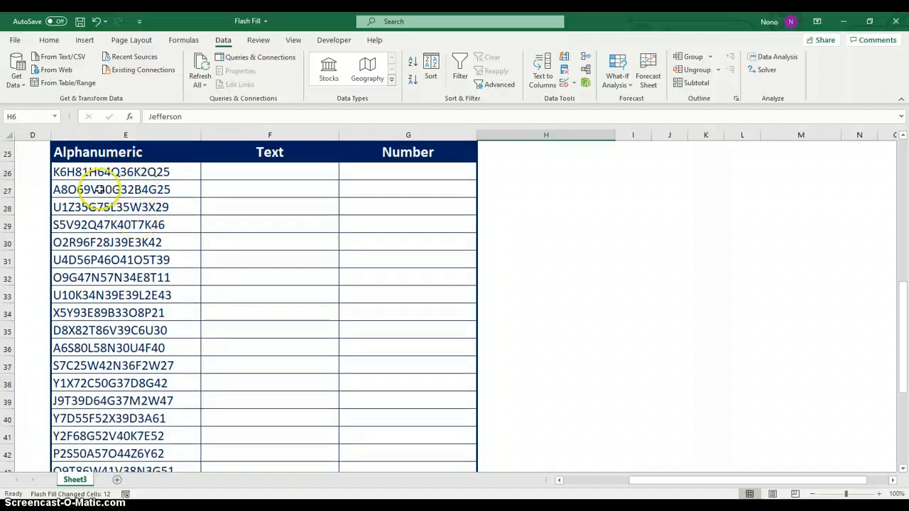
{"action": "left_click", "coordinate": [272, 168]}
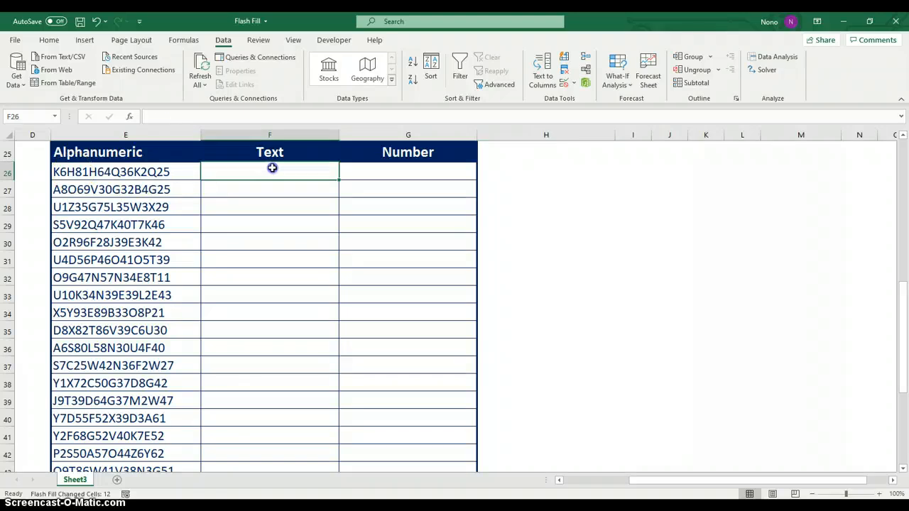
{"action": "left_click", "coordinate": [399, 173]}
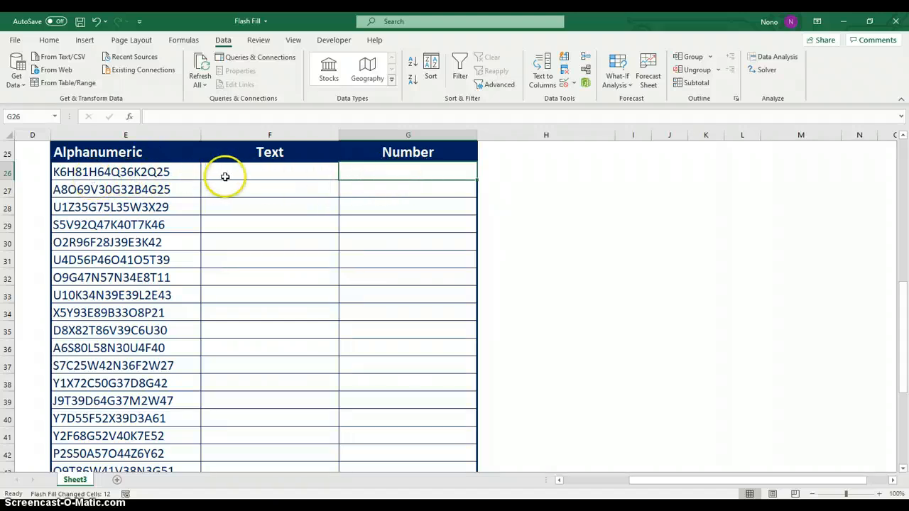
Enter KHHQKQ, the letters of the code in E26, in F26 and Flash Fill the Text column from it
{"action": "left_click", "coordinate": [256, 177]}
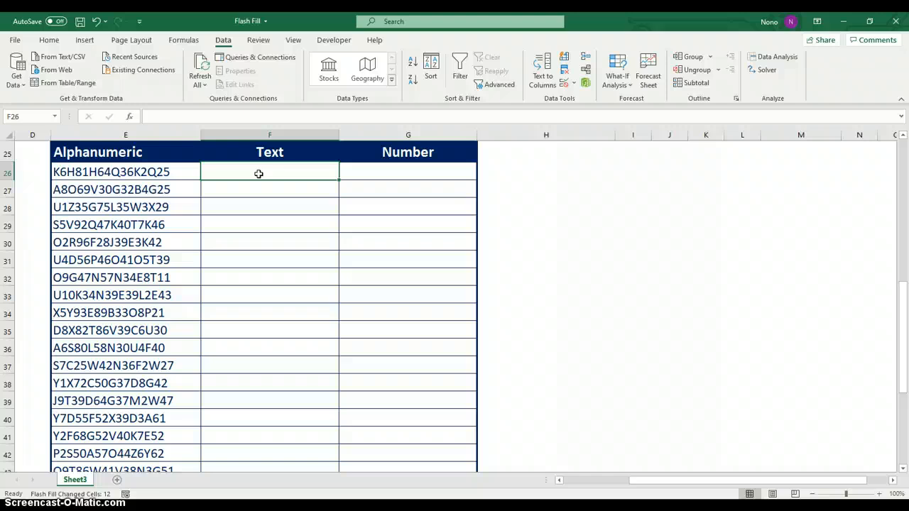
{"action": "type", "text": "K"}
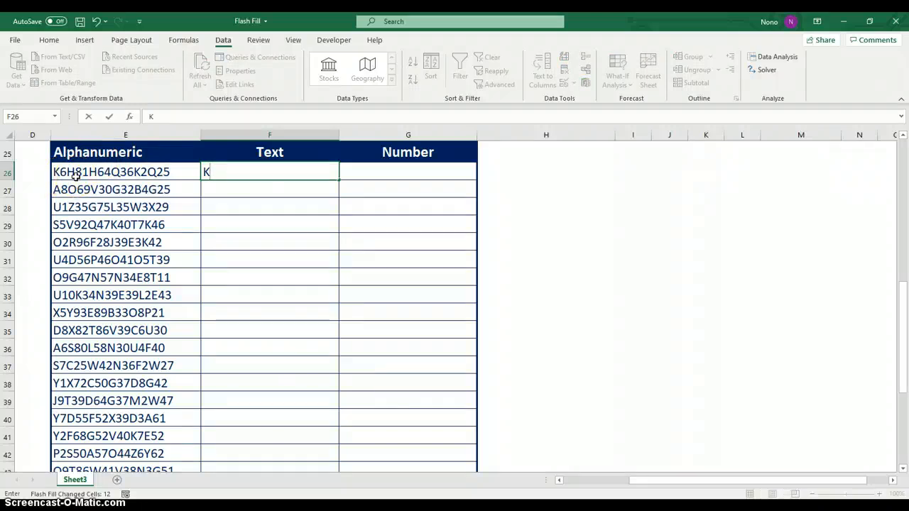
{"action": "type", "text": "HH"}
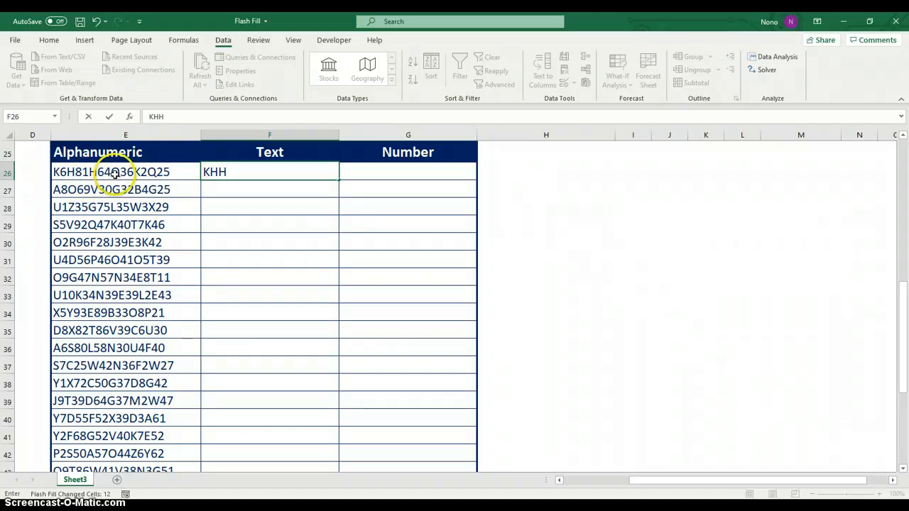
{"action": "type", "text": "Q"}
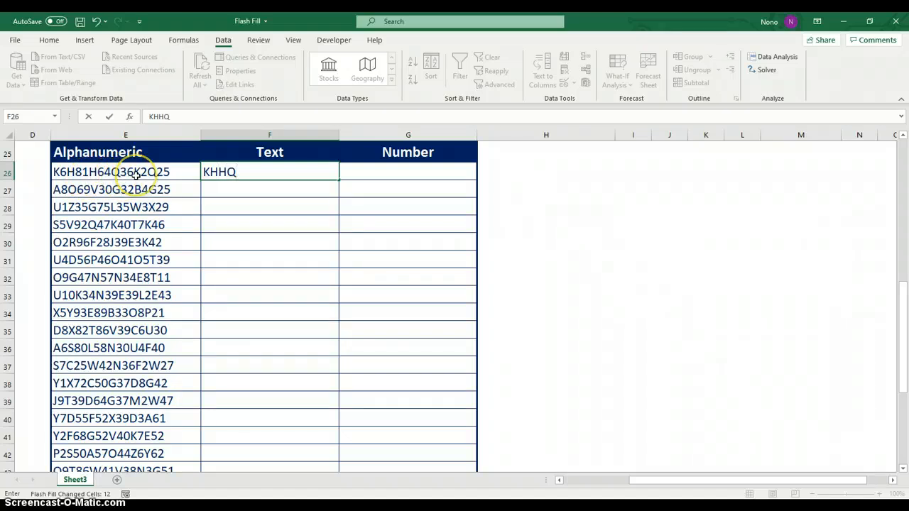
{"action": "type", "text": "K"}
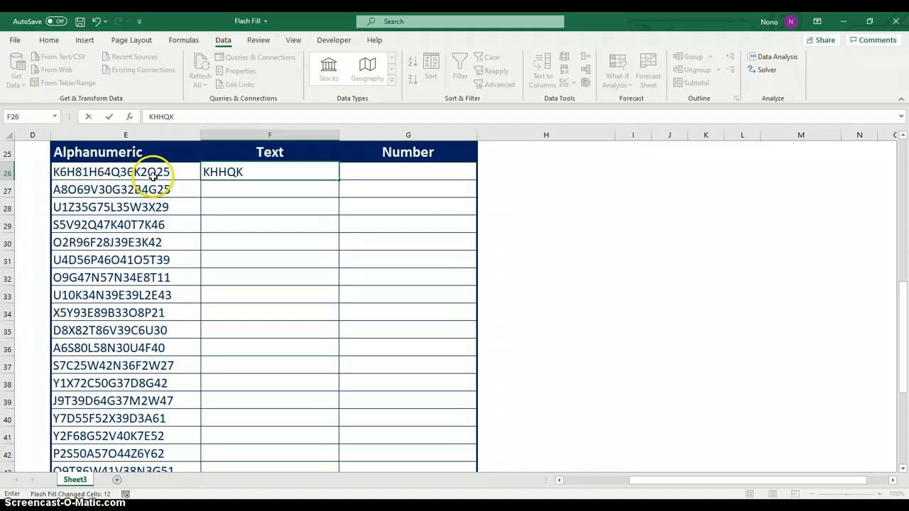
{"action": "type", "text": "Q"}
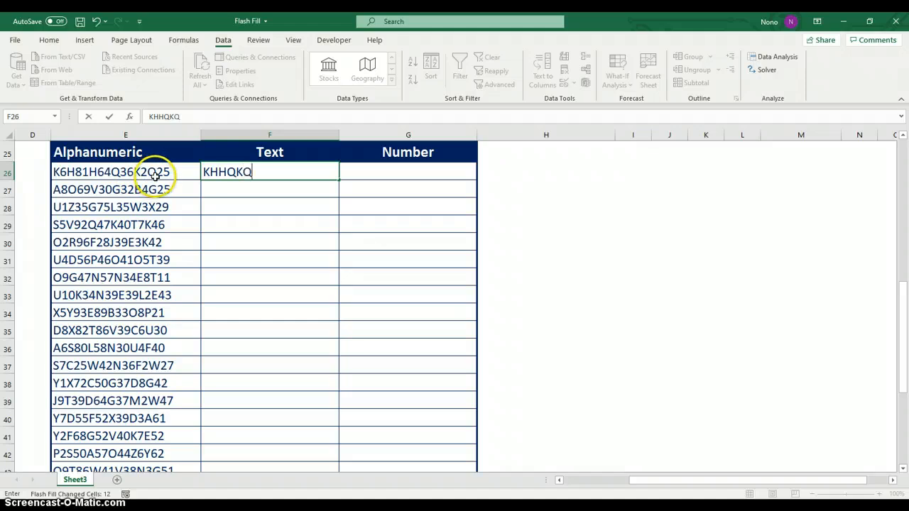
{"action": "left_click", "coordinate": [264, 188]}
{"action": "left_click", "coordinate": [269, 175]}
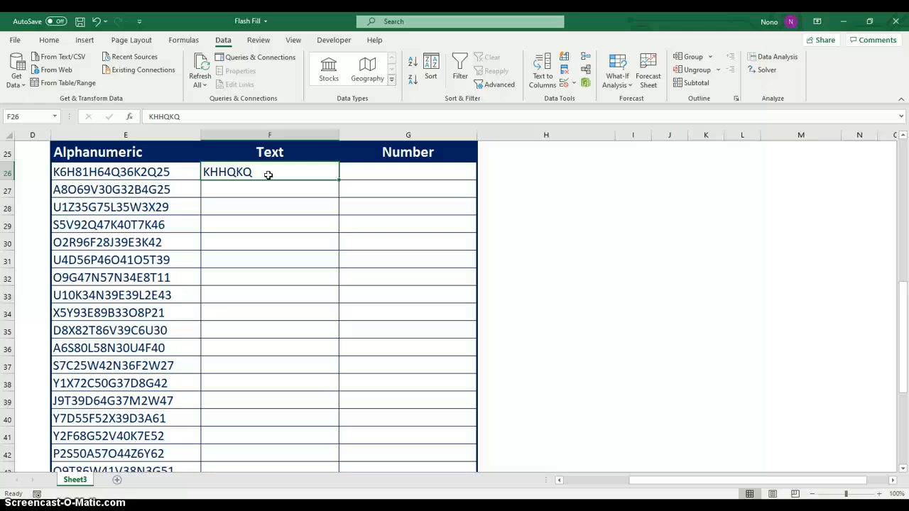
{"action": "key", "text": "ctrl+e"}
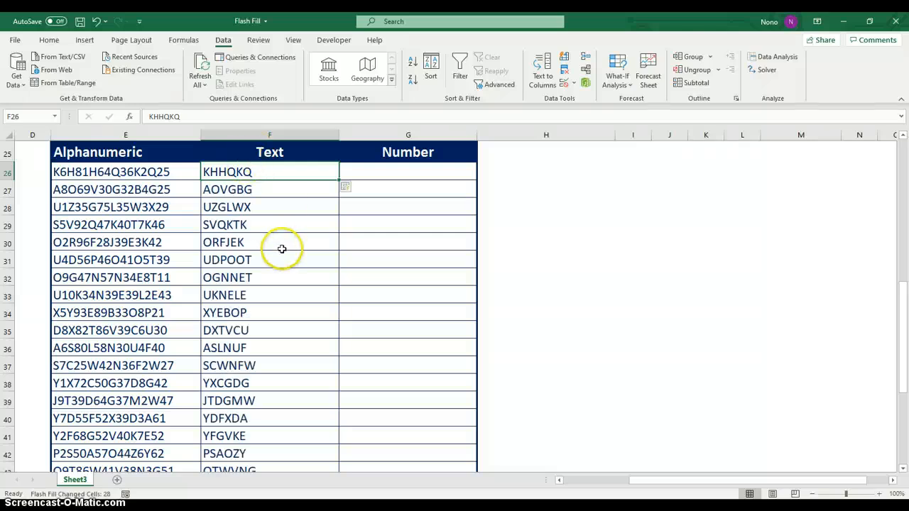
{"action": "scroll", "coordinate": [284, 298], "scroll_direction": "down", "scroll_amount": 7}
{"action": "scroll", "coordinate": [272, 376], "scroll_direction": "up", "scroll_amount": 10}
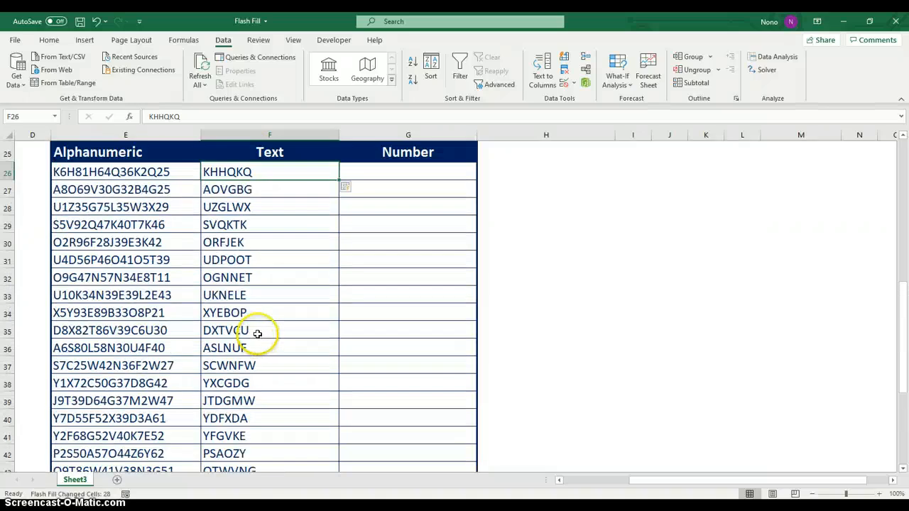
{"action": "left_click", "coordinate": [402, 296]}
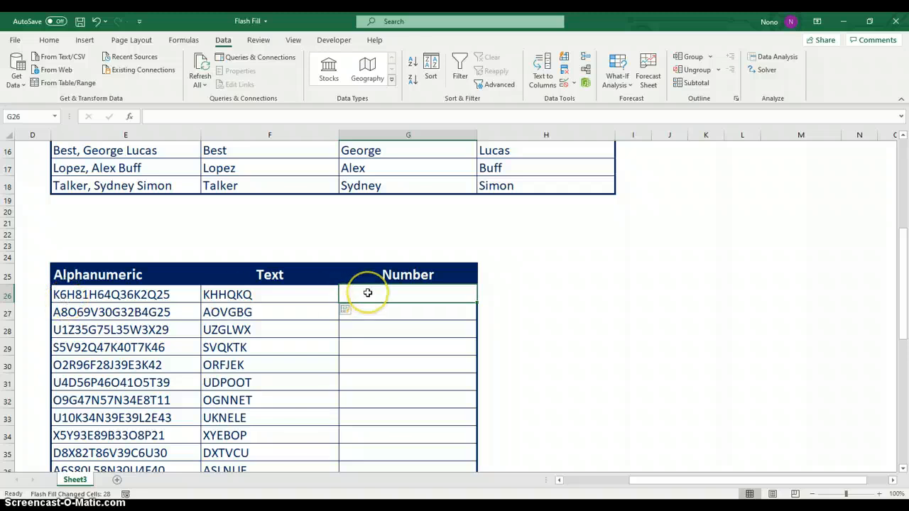
{"action": "type", "text": "6"}
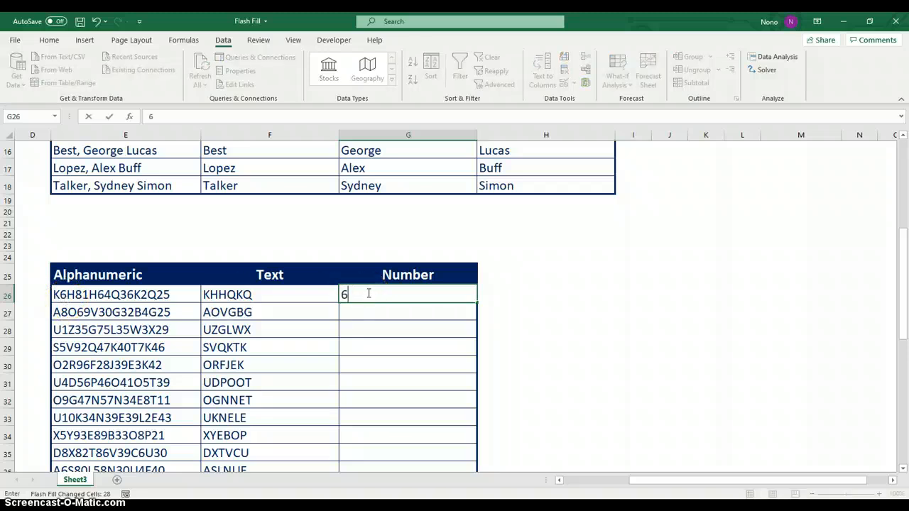
{"action": "type", "text": "816436"}
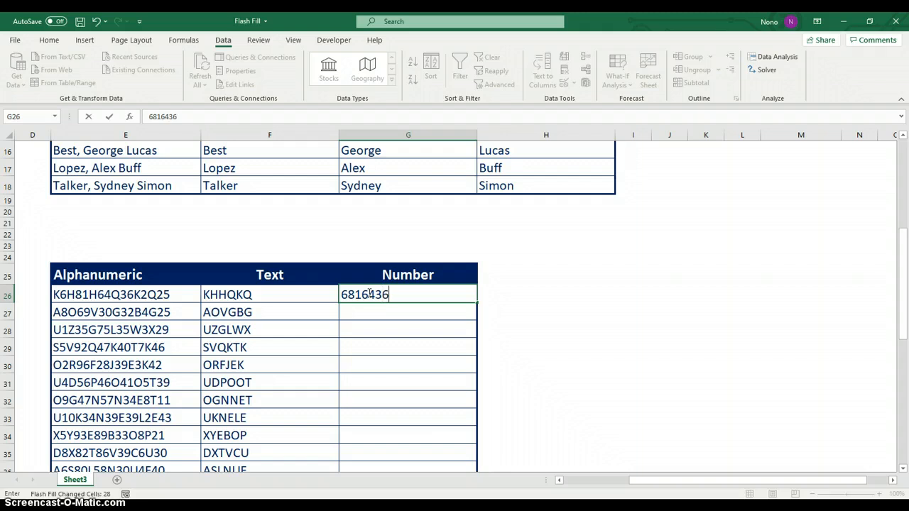
{"action": "type", "text": "22"}
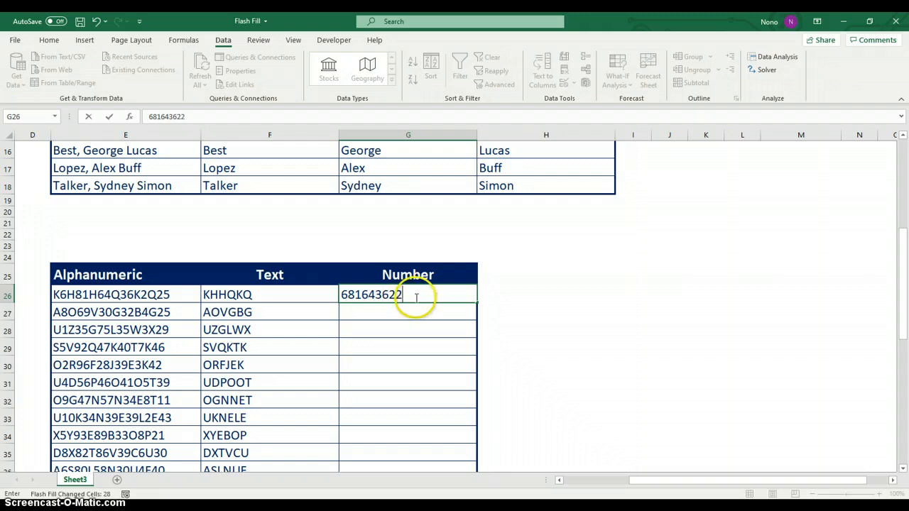
{"action": "type", "text": "5"}
{"action": "key", "text": "Return"}
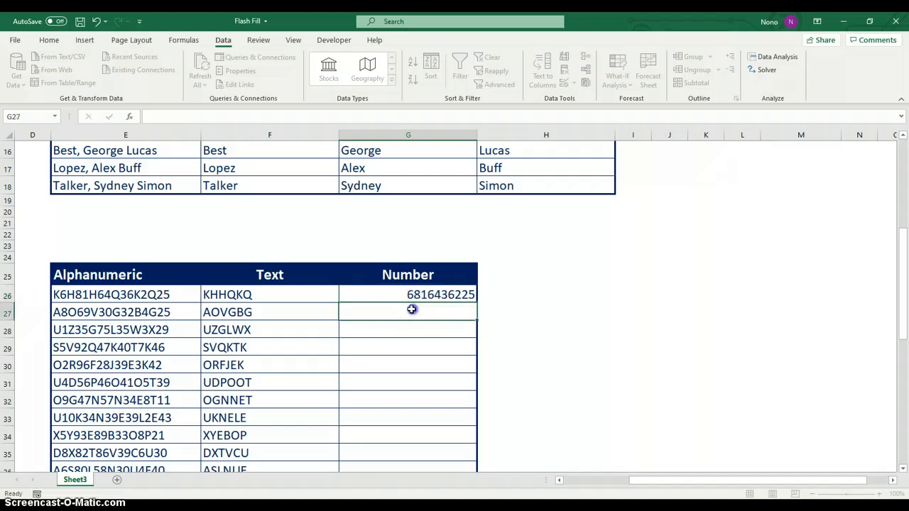
Flash Fill the rest of the Number column from the example in G26 and review the filled rows
{"action": "left_click", "coordinate": [416, 294]}
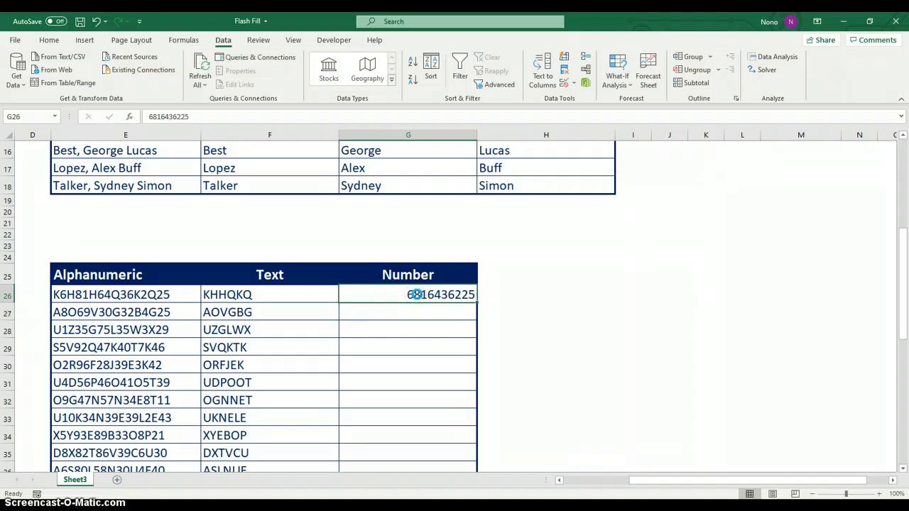
{"action": "key", "text": "ctrl+e"}
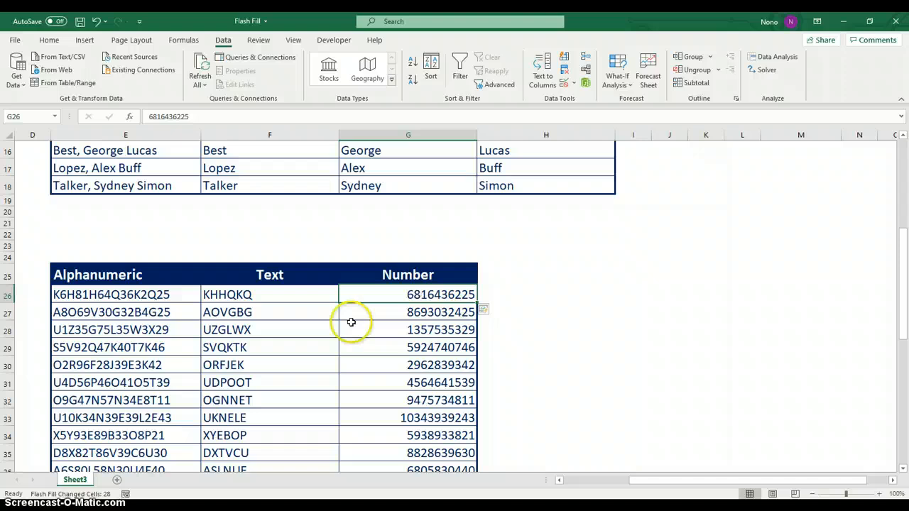
{"action": "scroll", "coordinate": [362, 334], "scroll_direction": "down", "scroll_amount": 7}
{"action": "scroll", "coordinate": [392, 378], "scroll_direction": "up", "scroll_amount": 7}
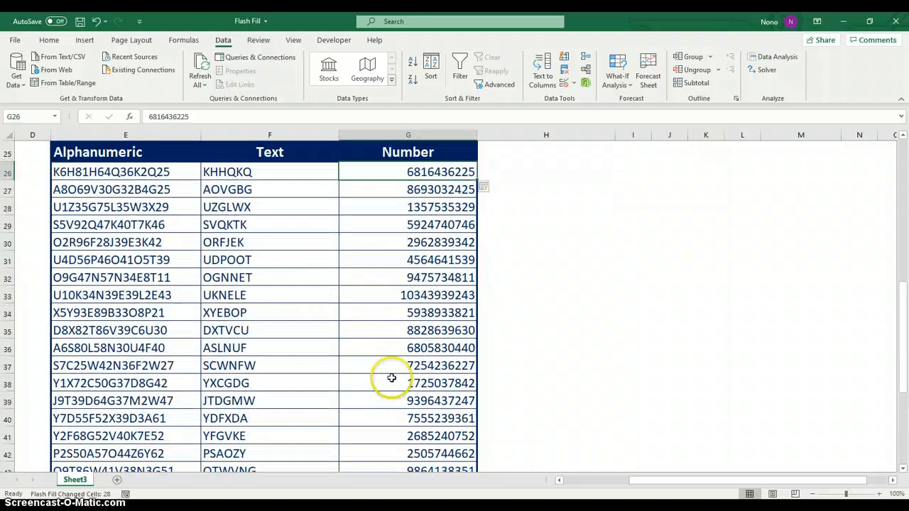
{"action": "scroll", "coordinate": [417, 304], "scroll_direction": "up", "scroll_amount": 1}
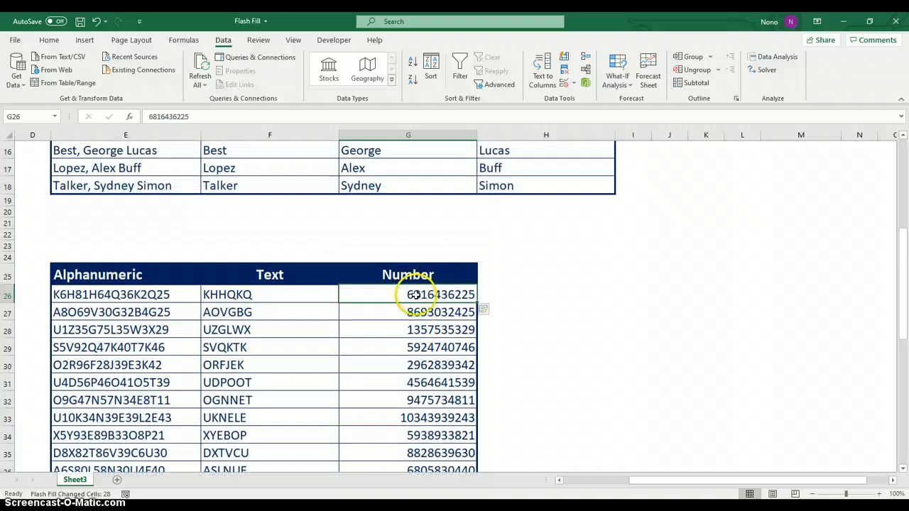